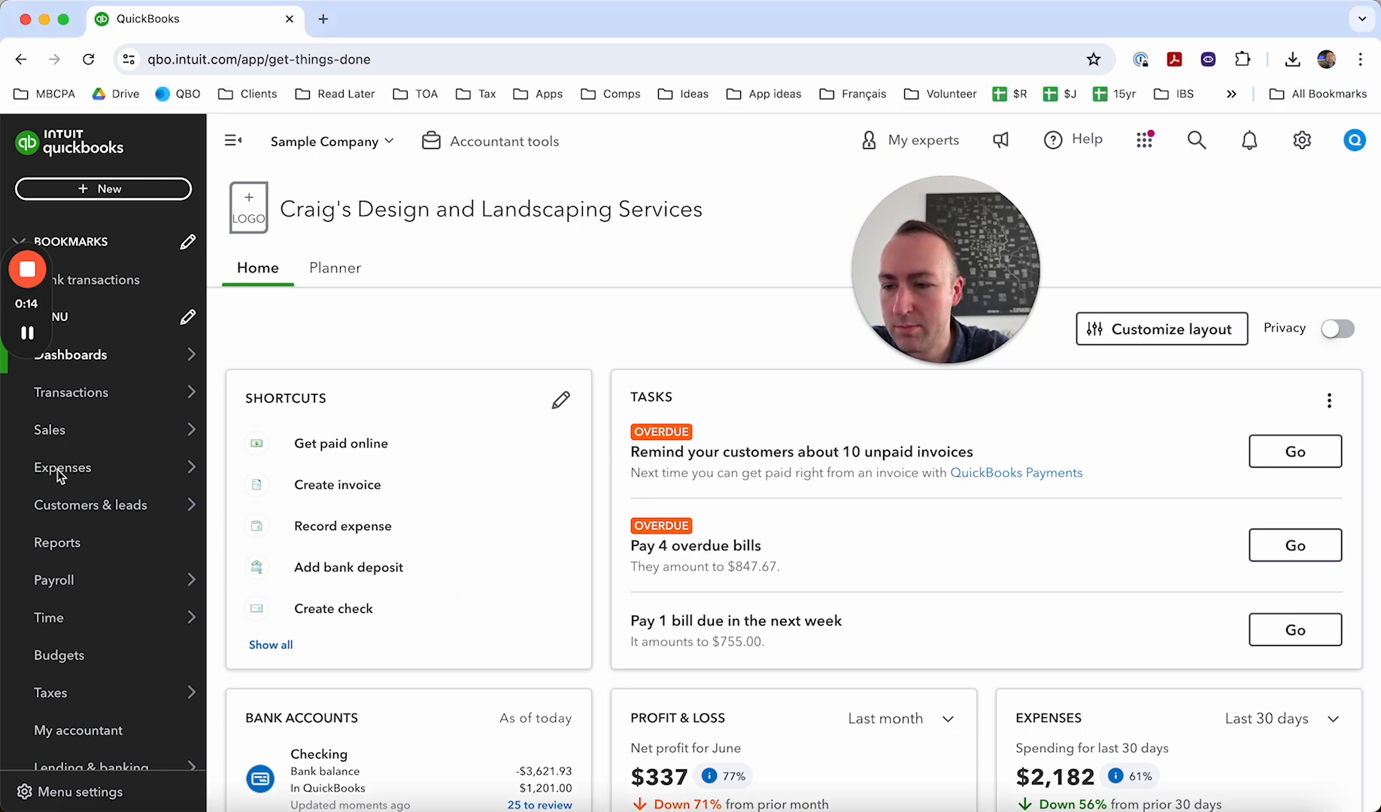
- Open the Vendors list under Expenses and export it to Excel
mouse_move(66, 473)
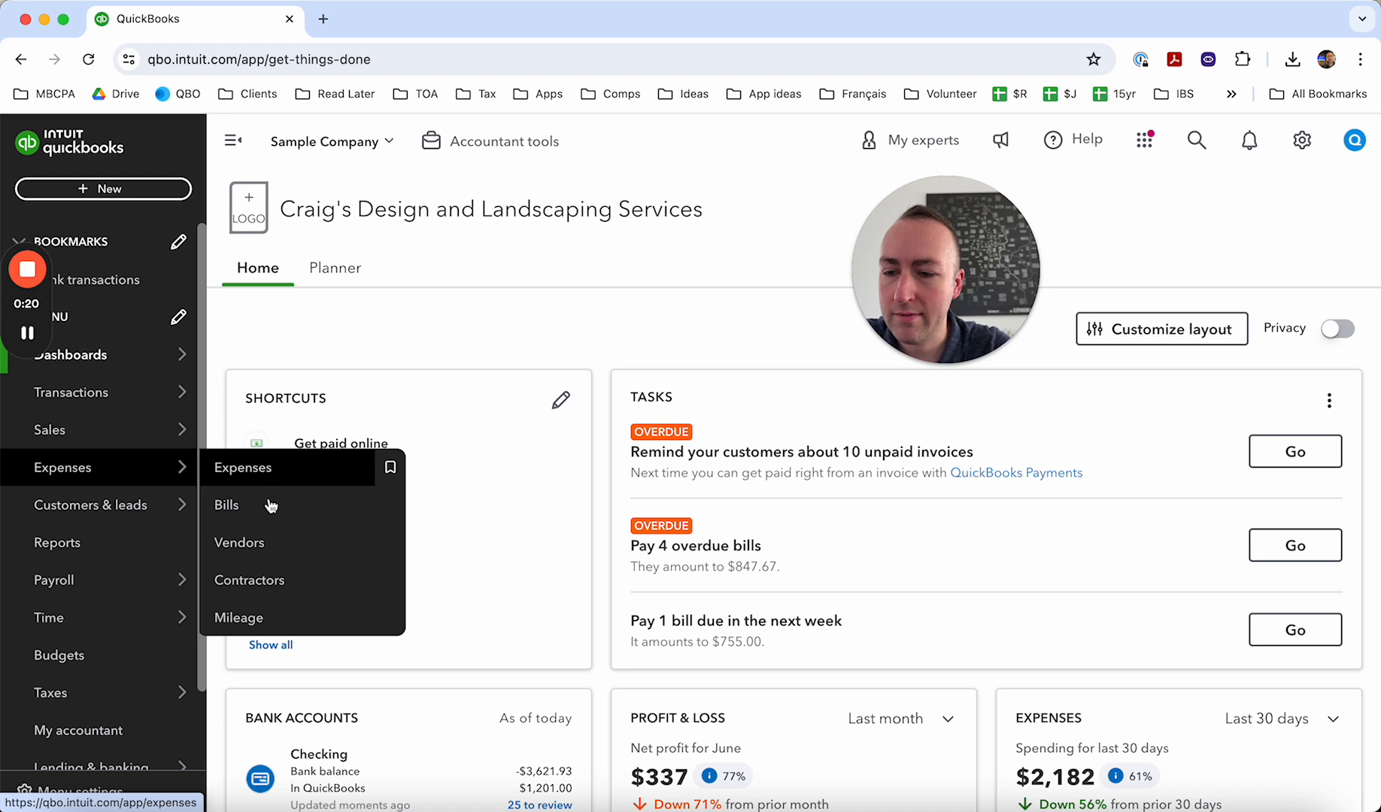
left_click(270, 553)
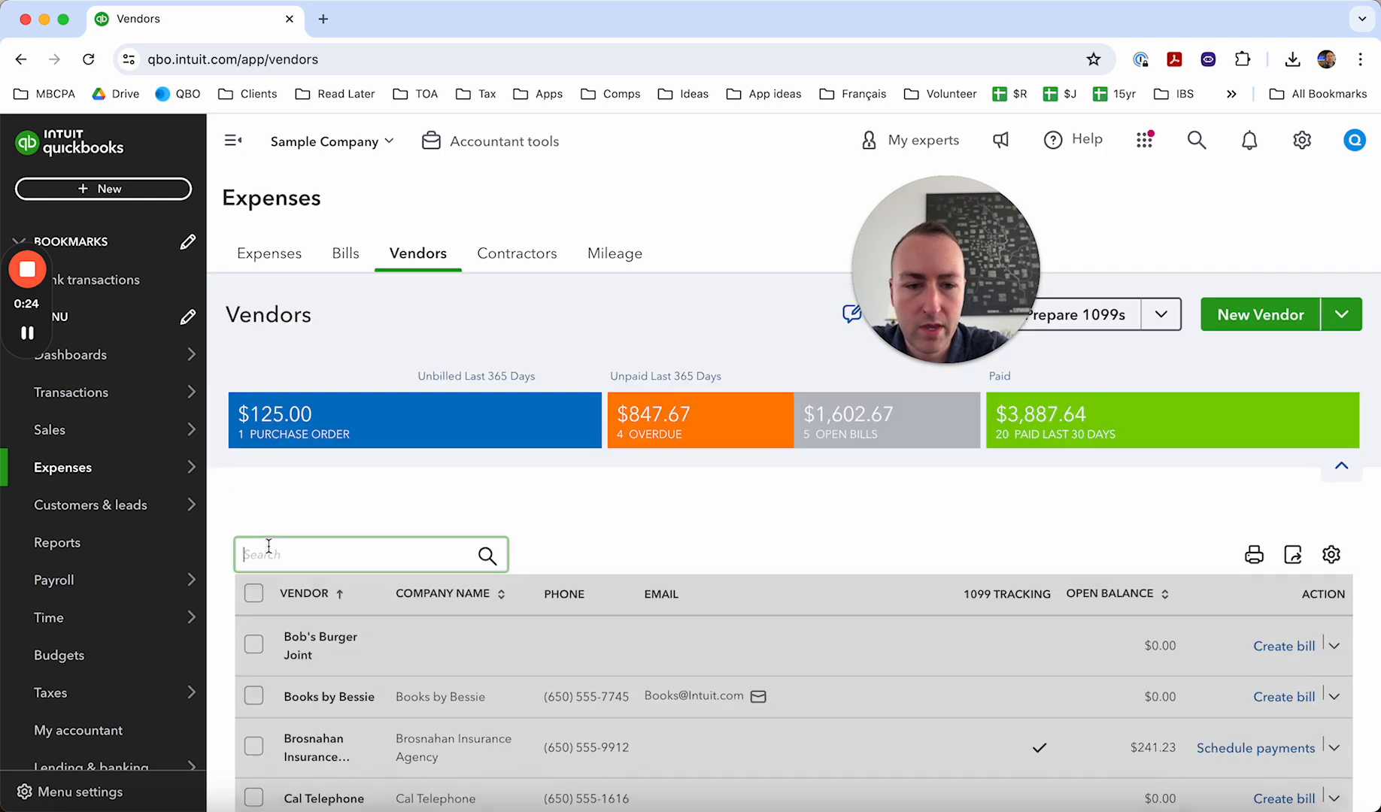
scroll(814, 593, "down", 1)
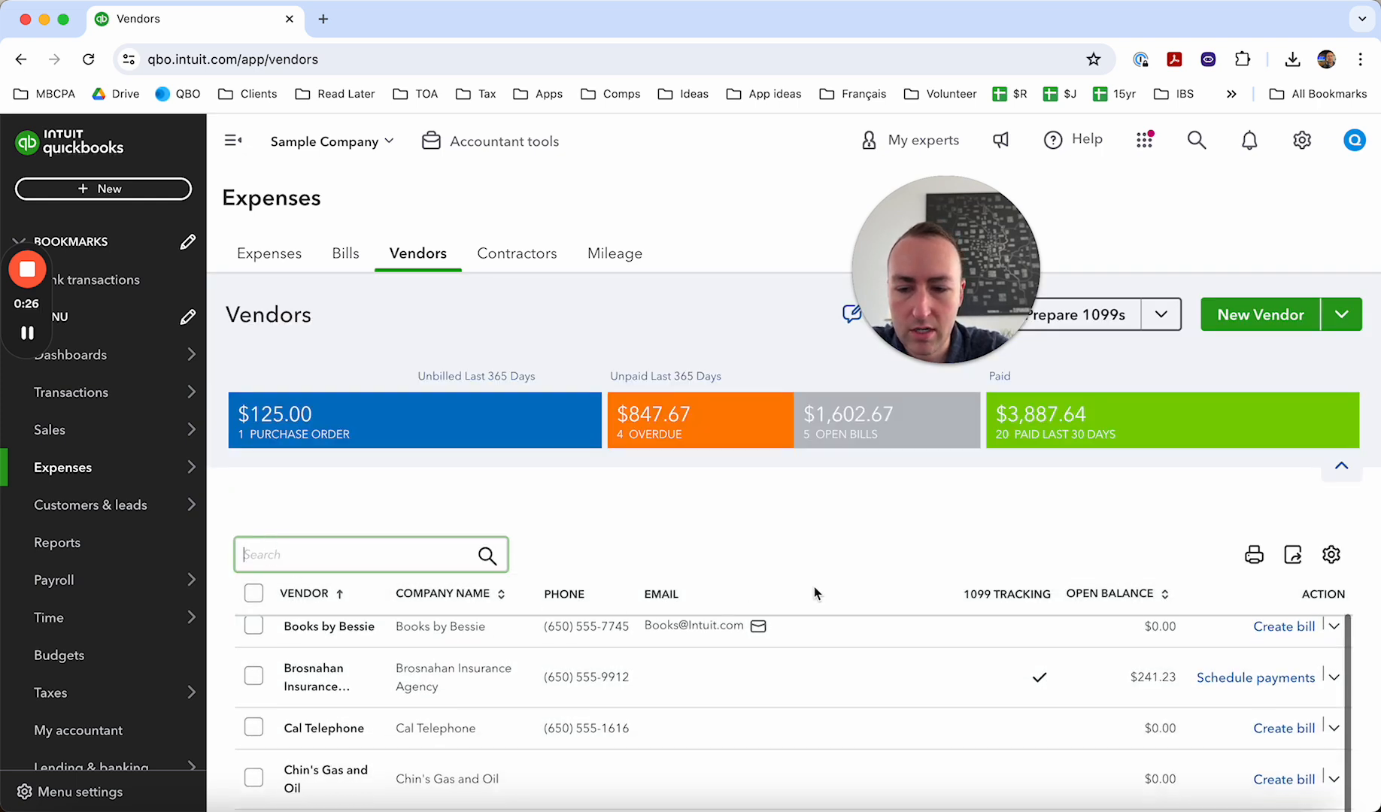
scroll(814, 593, "up", 1)
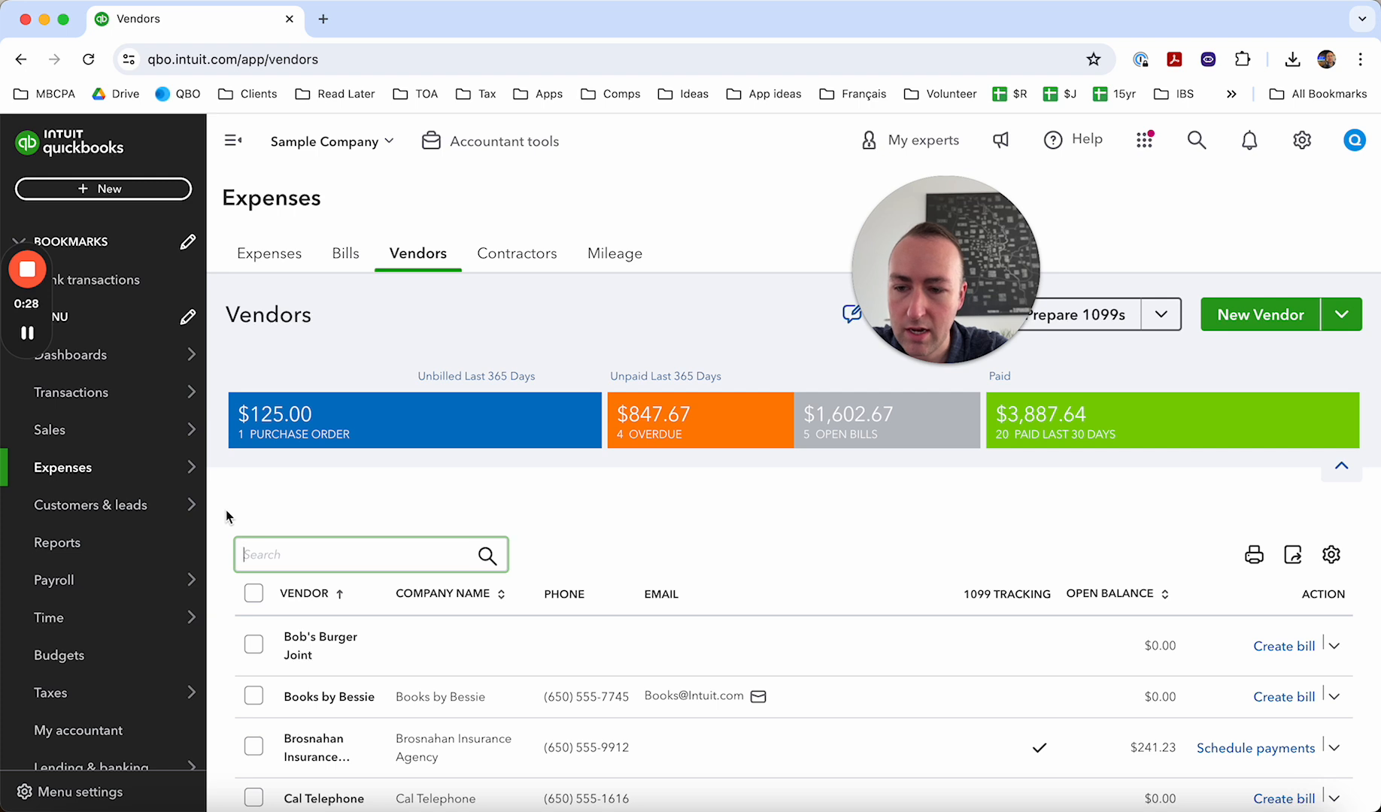
scroll(226, 510, "down", 1)
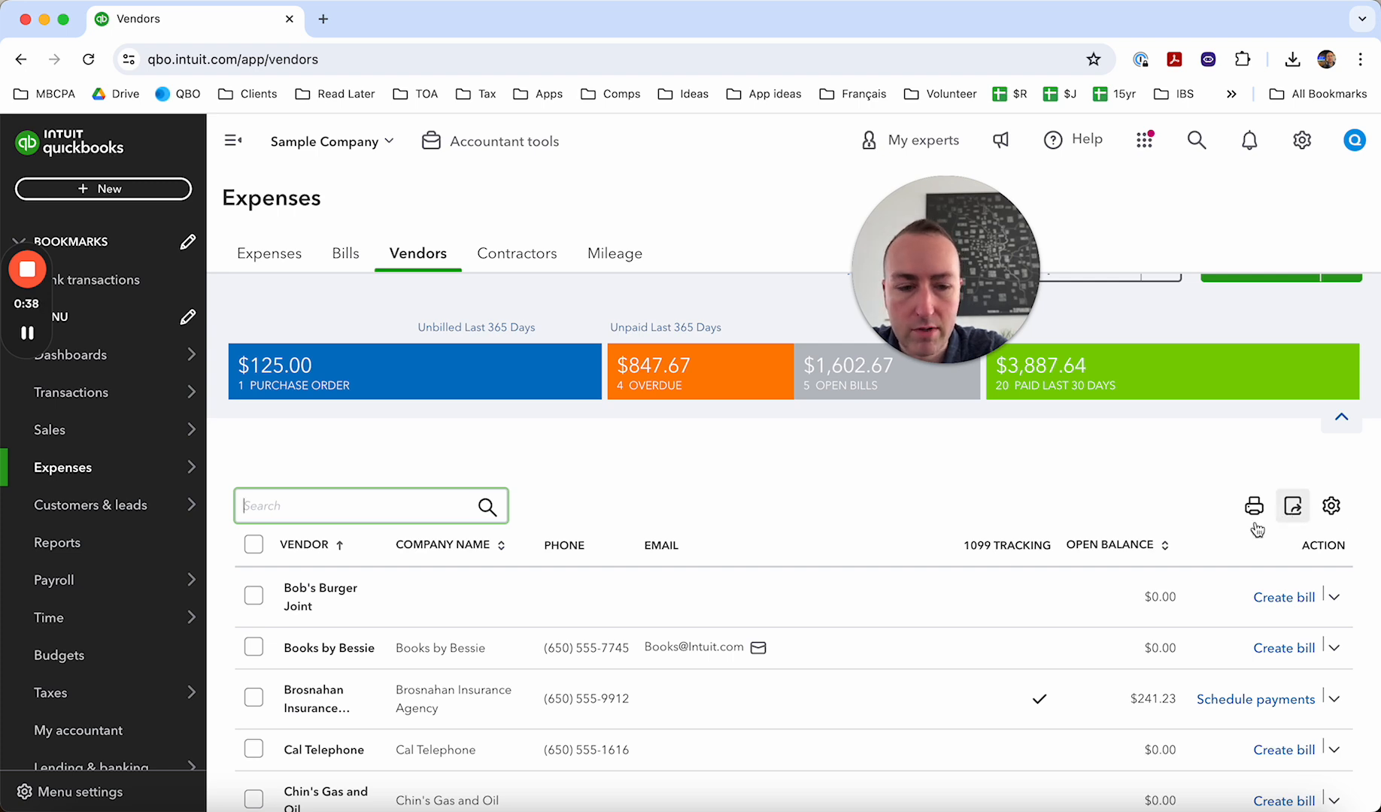
- Create a blank Google Sheets spreadsheet in a new browser tab using sheets.new
key("super+t")
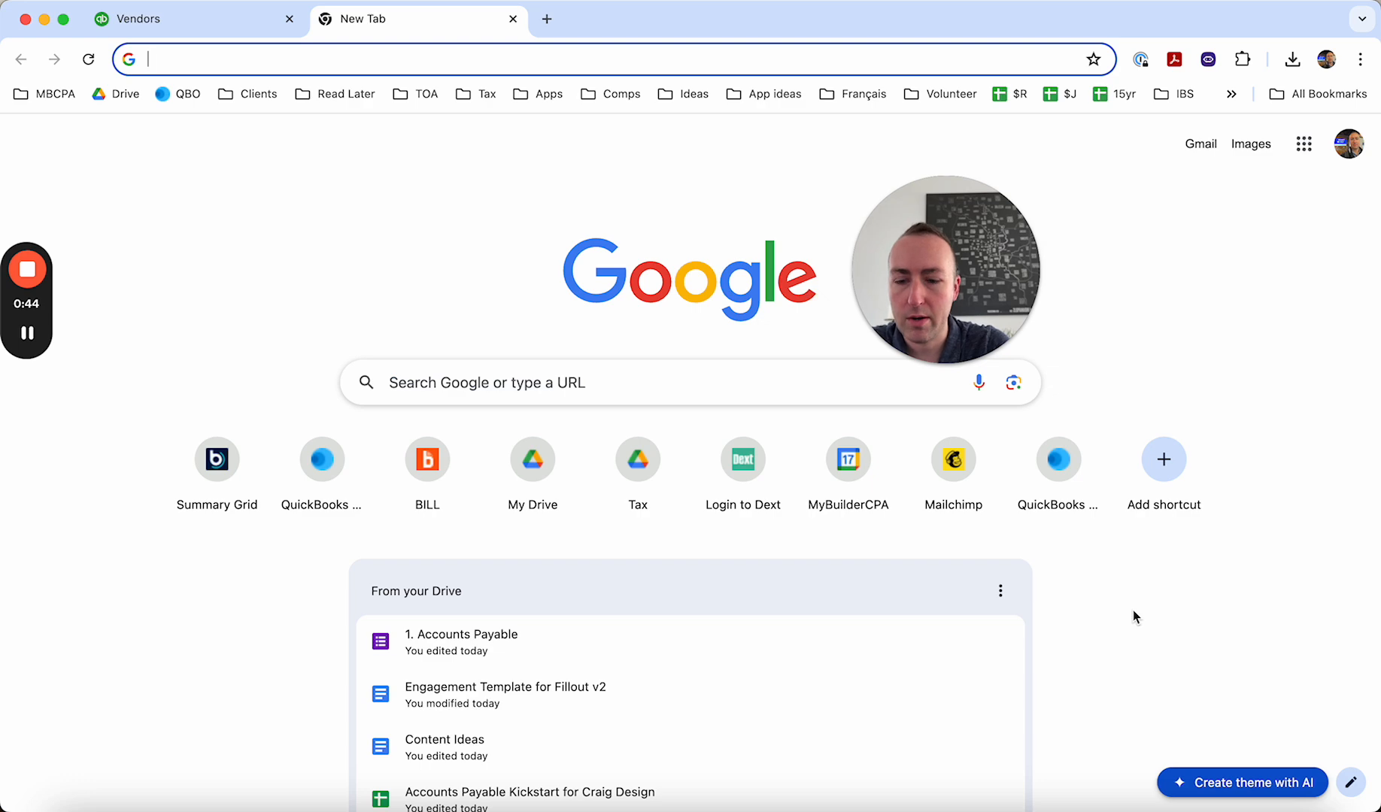
type("sheets.new")
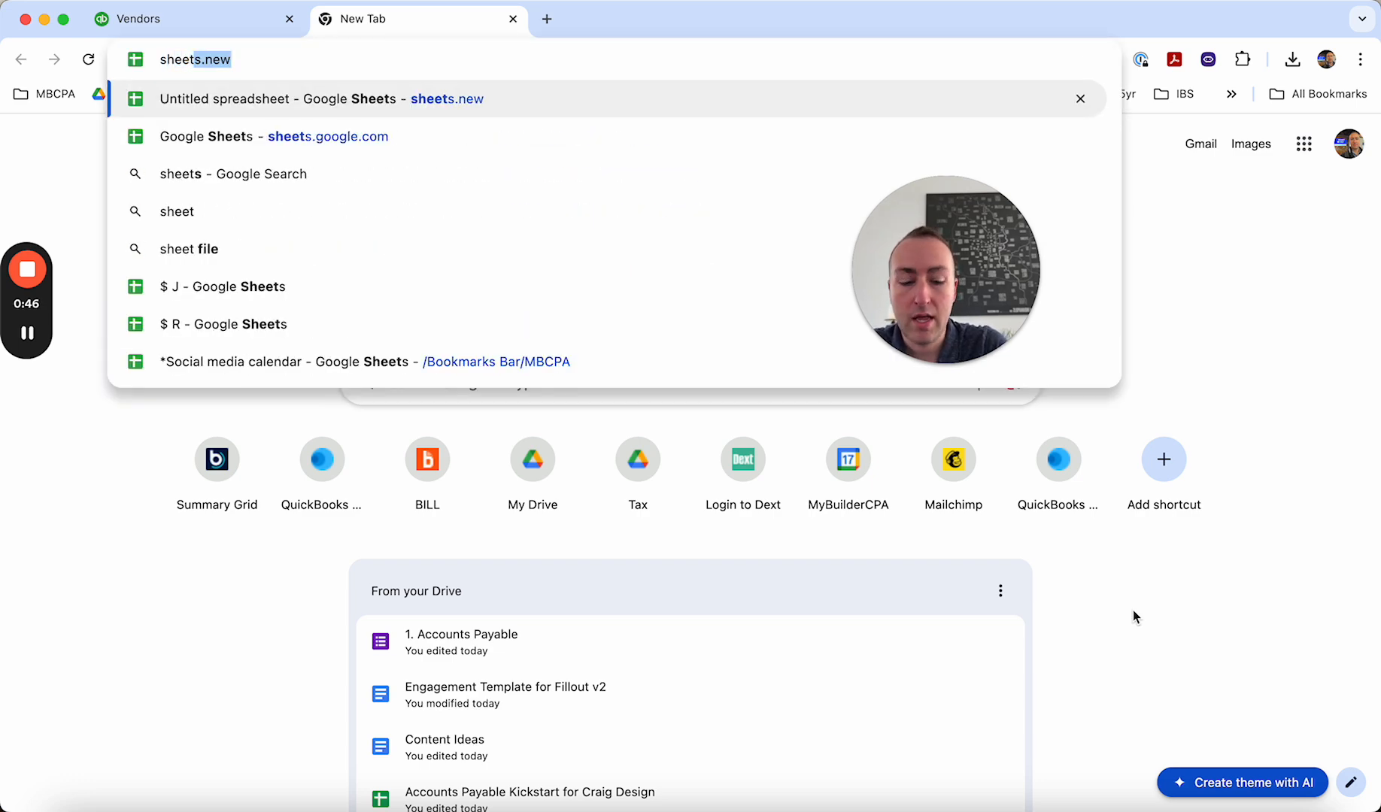
key("Return")
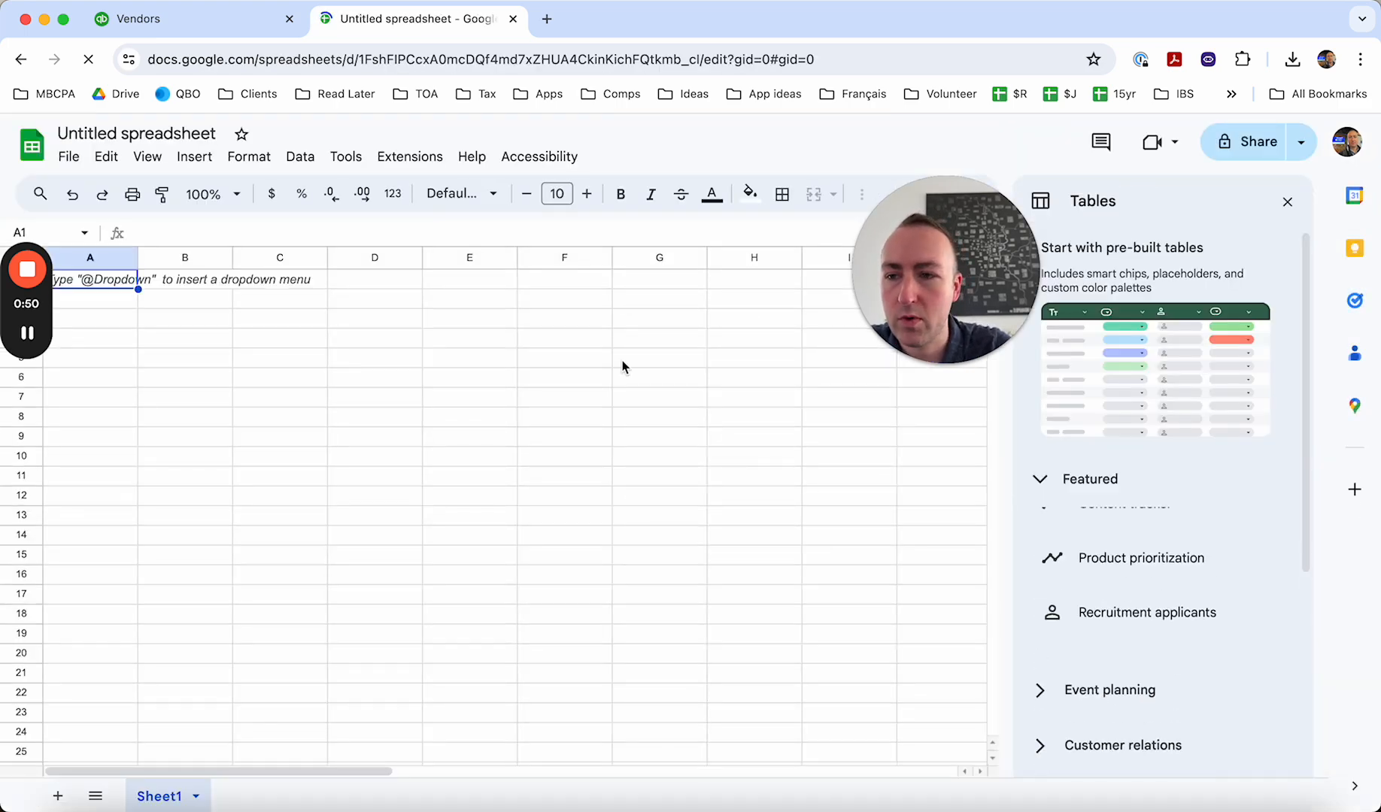
- Open the downloaded Vendors.xls in Excel and copy the entire worksheet
left_click(1203, 782)
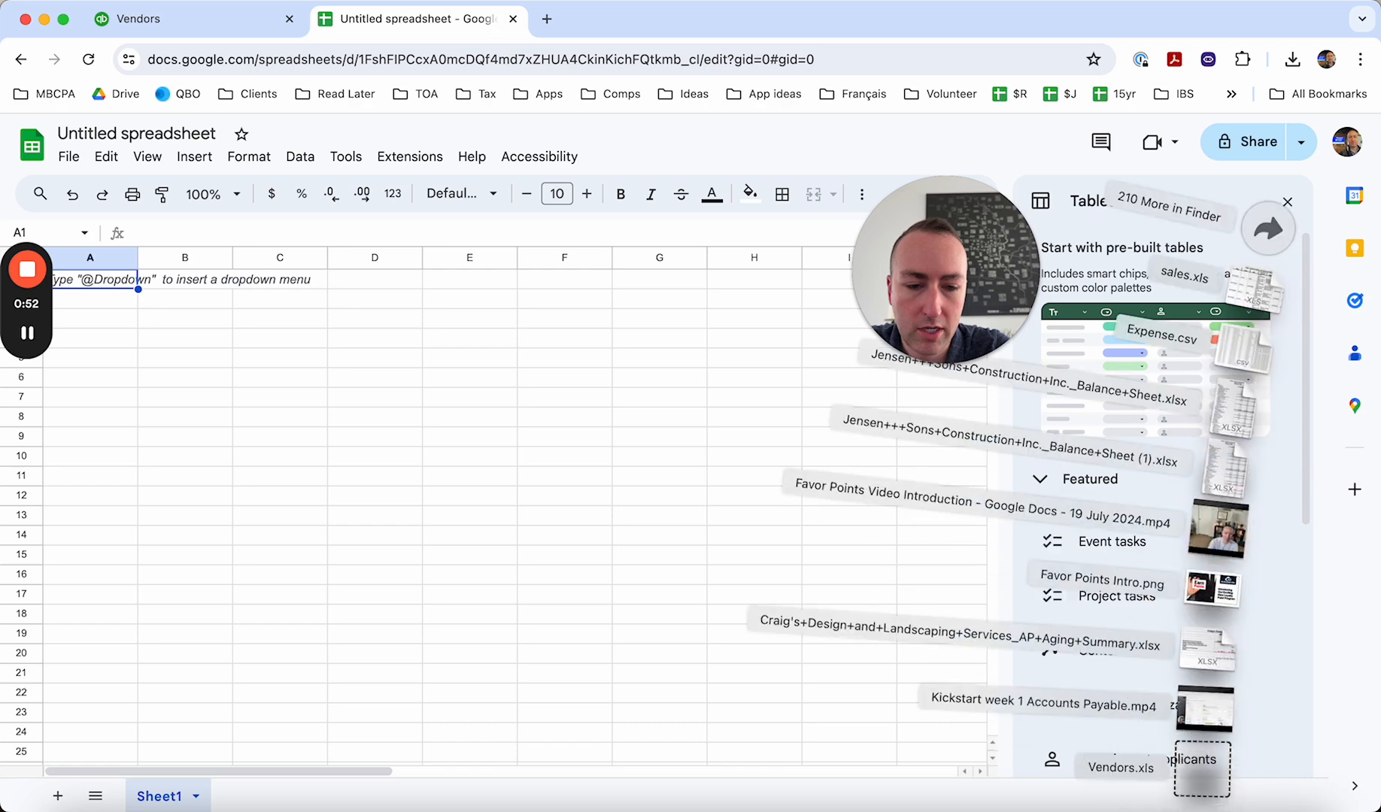
left_click(1202, 771)
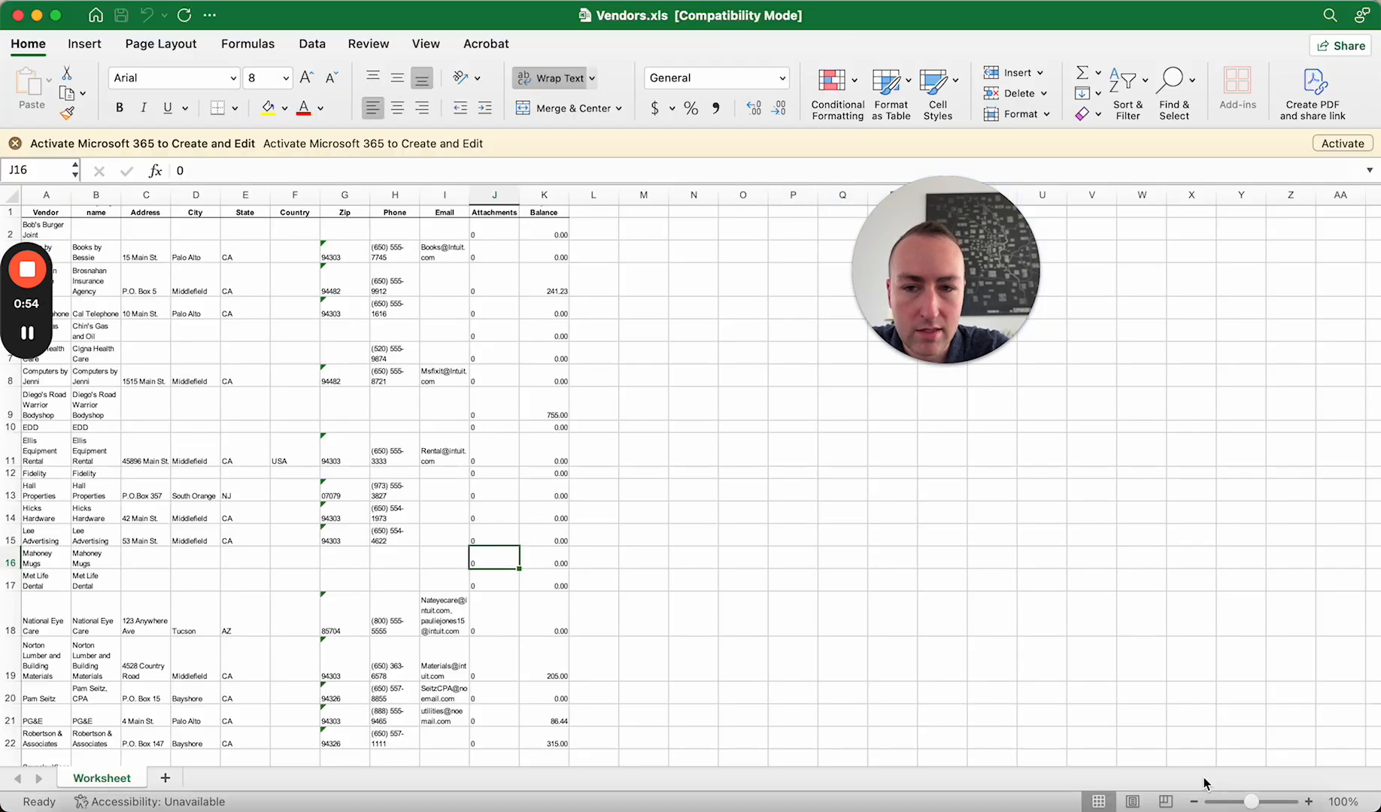
left_click(10, 197)
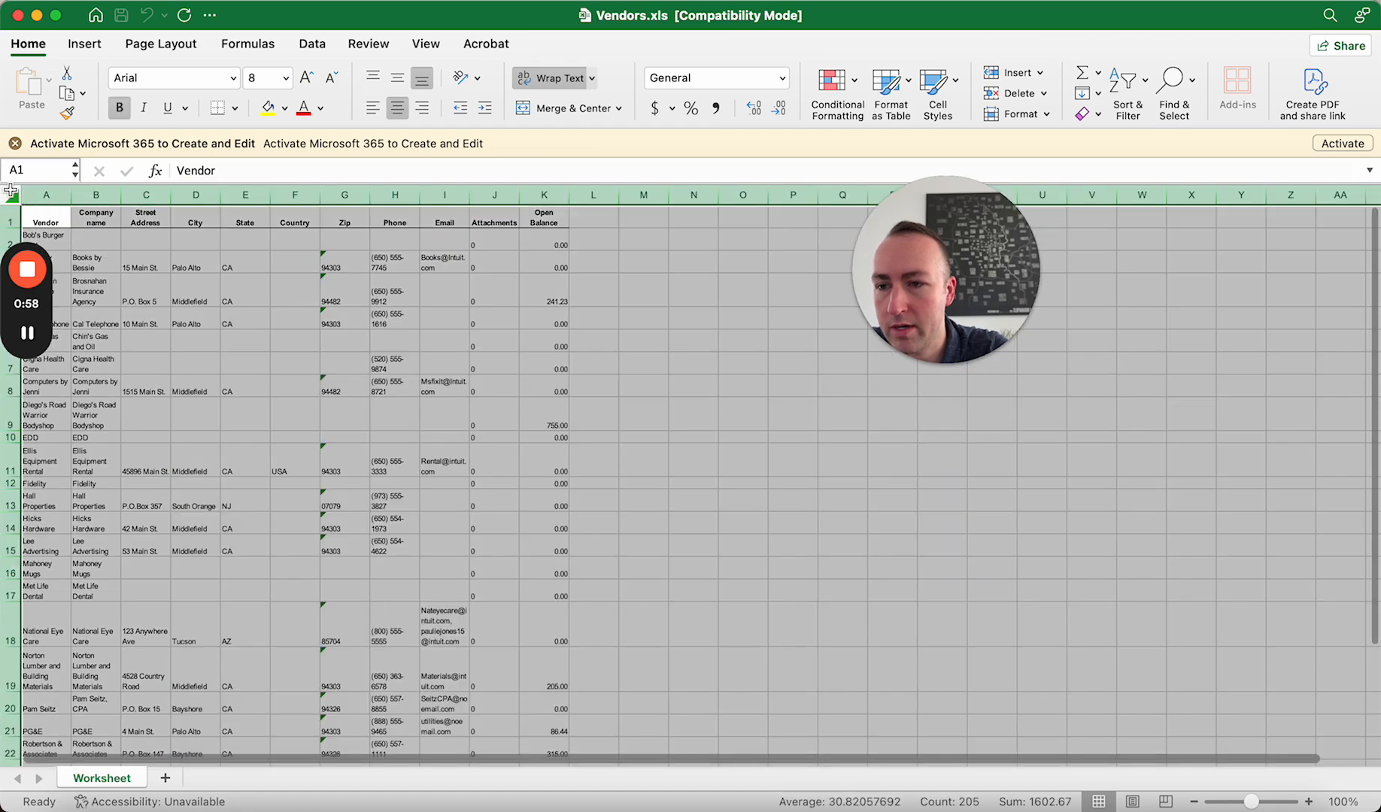
key("super+c")
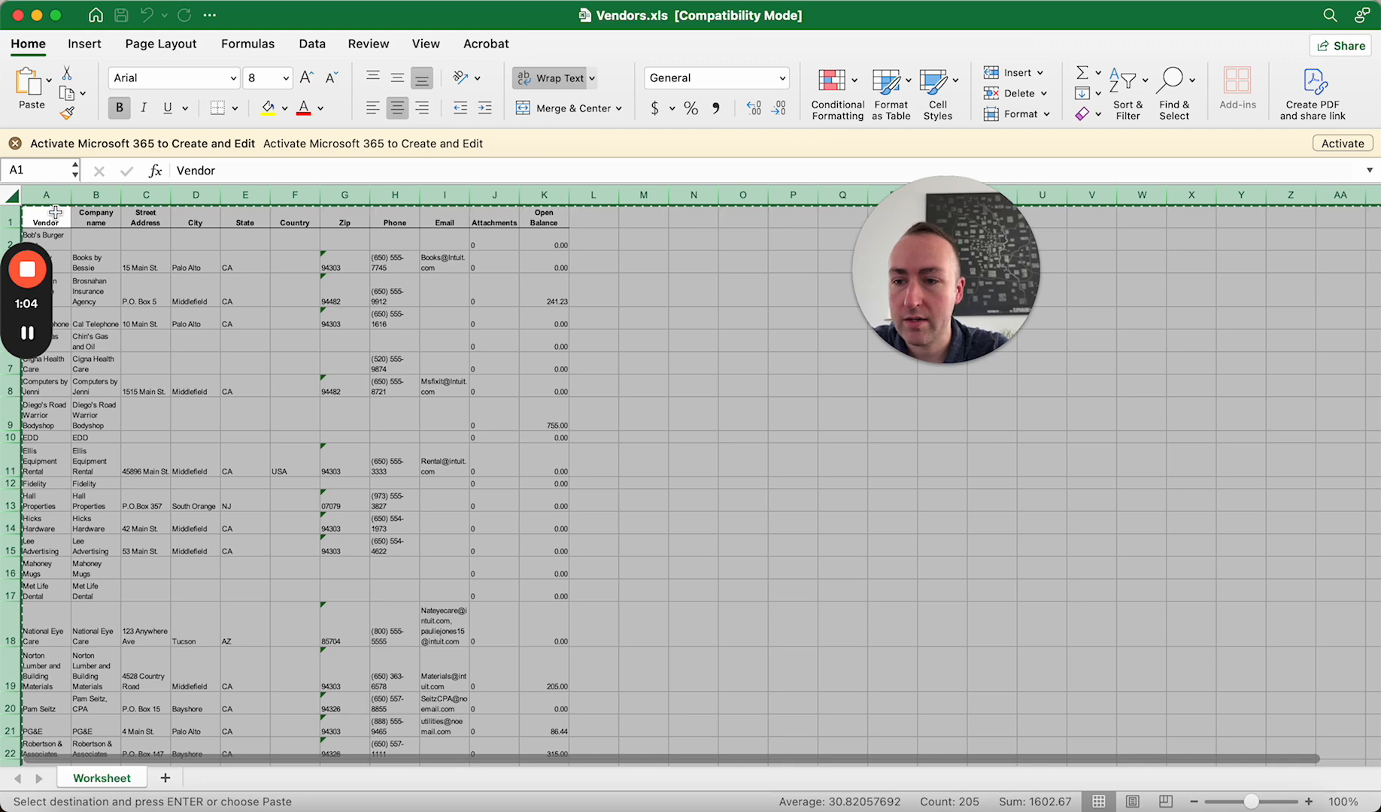
- Switch to the blank Google Sheets spreadsheet, paste the copied vendor data at A1 and hide the menu bar
key("super+Tab")
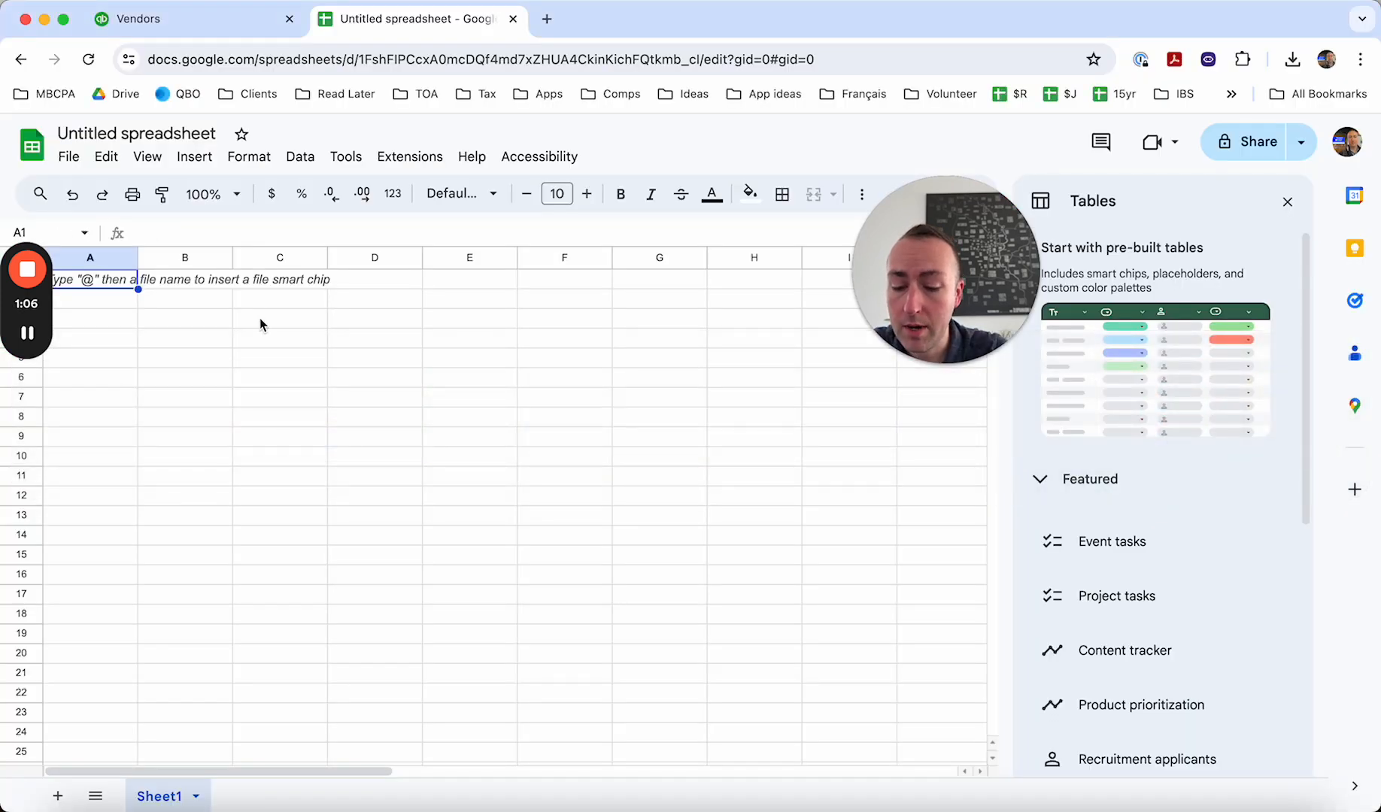
left_click(1288, 203)
key("ctrl+v")
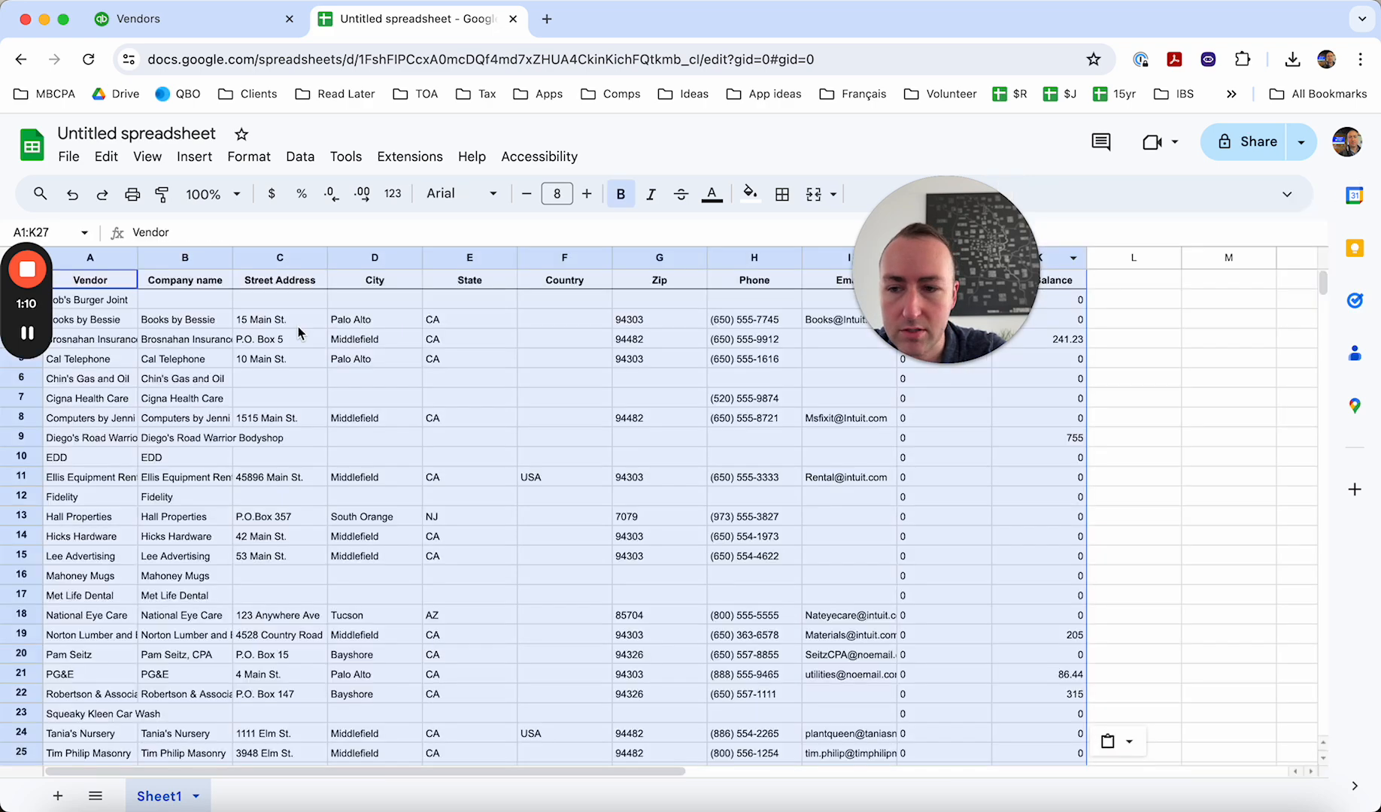
key("ctrl+shift+f")
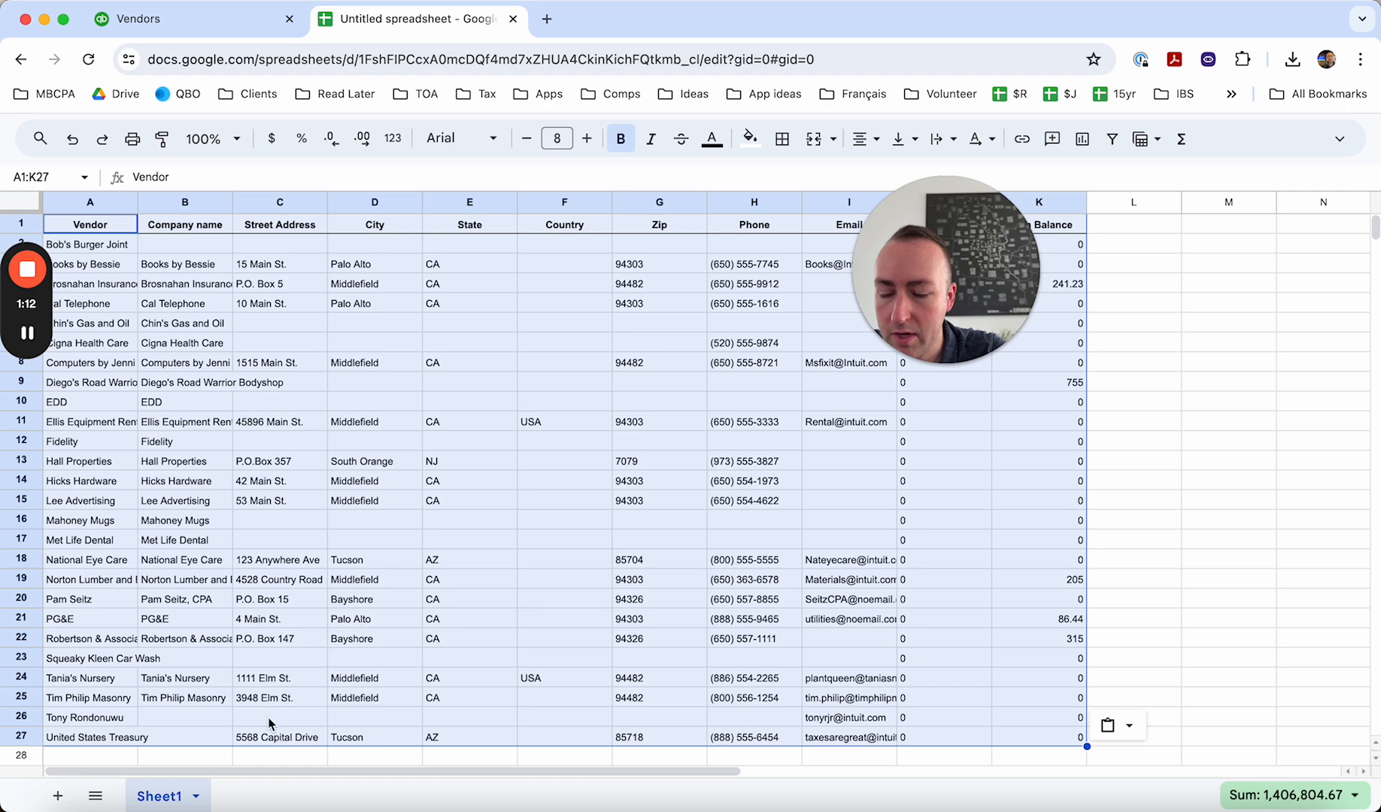
- Fit the width of the Vendor column in Google Sheets to its contents
left_click(111, 641)
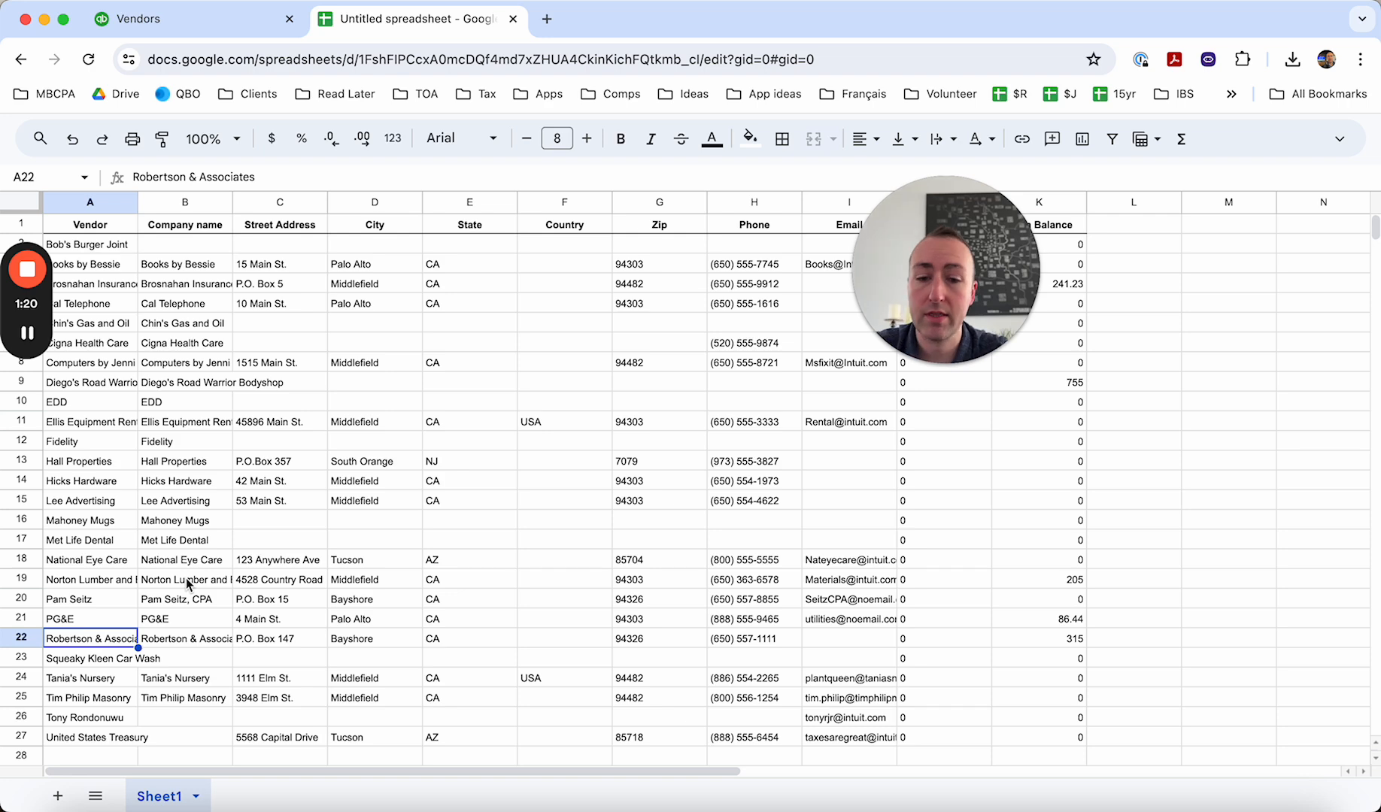
left_click(107, 422)
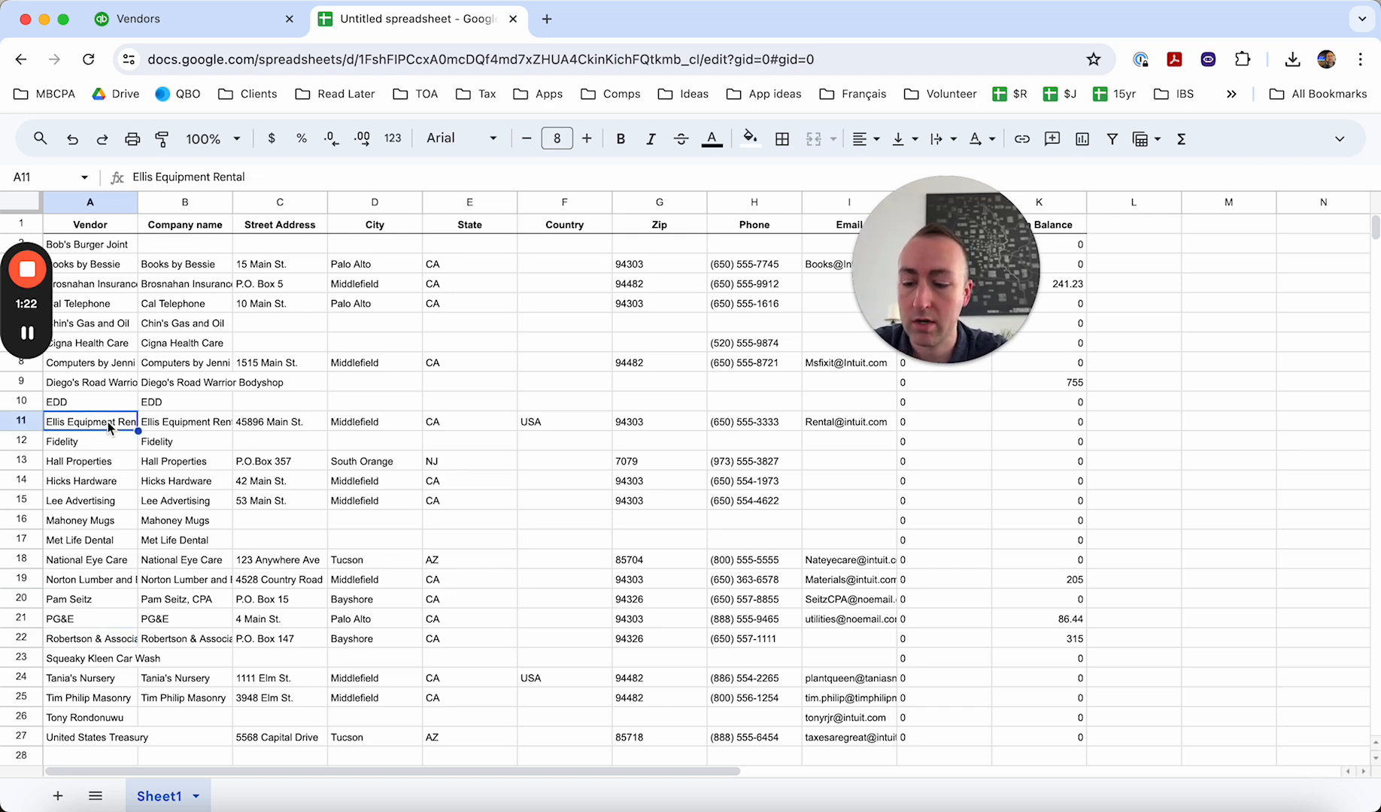
key("super+Tab")
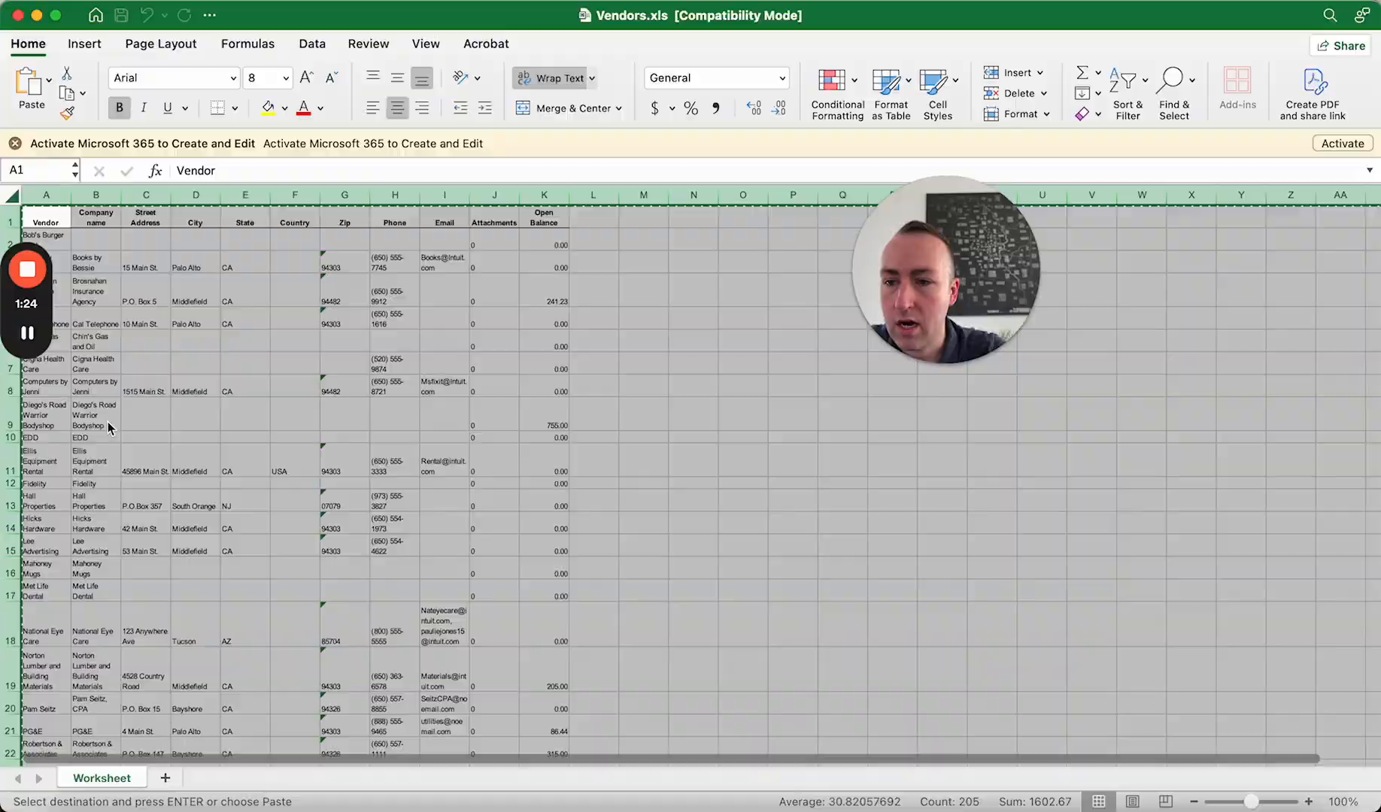
key("super+Tab")
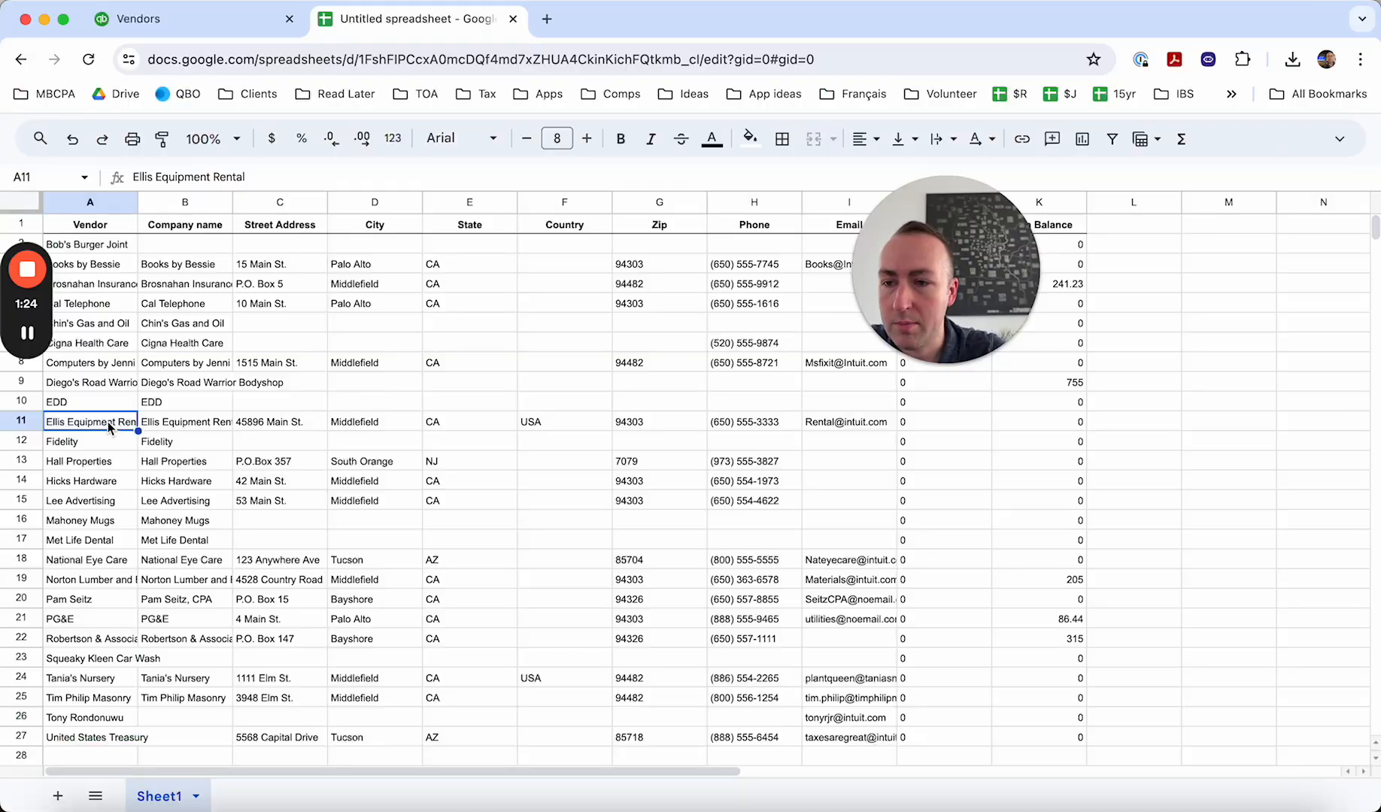
double_click(138, 201)
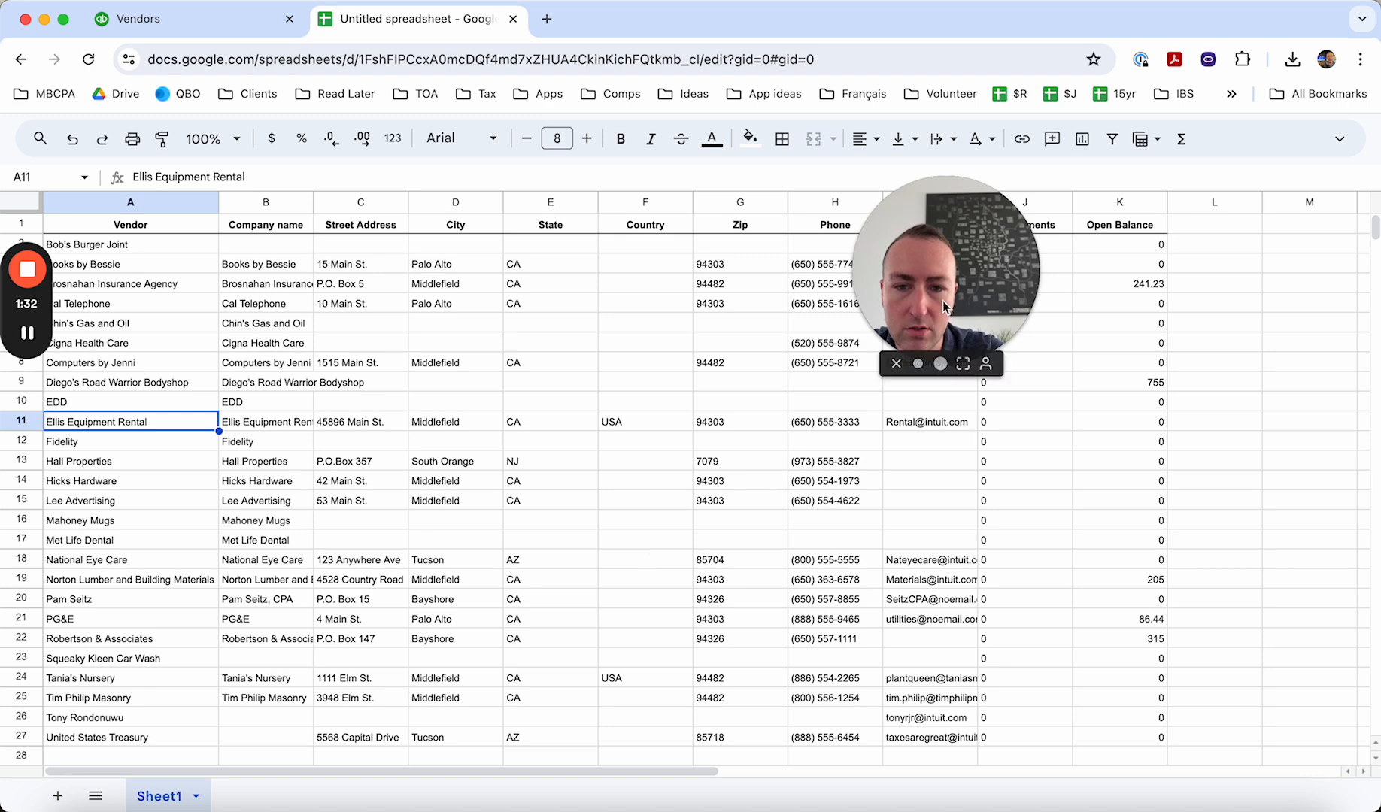
- Fill the whole empty column L, next to Open Balance, with light blue
left_click(1209, 200)
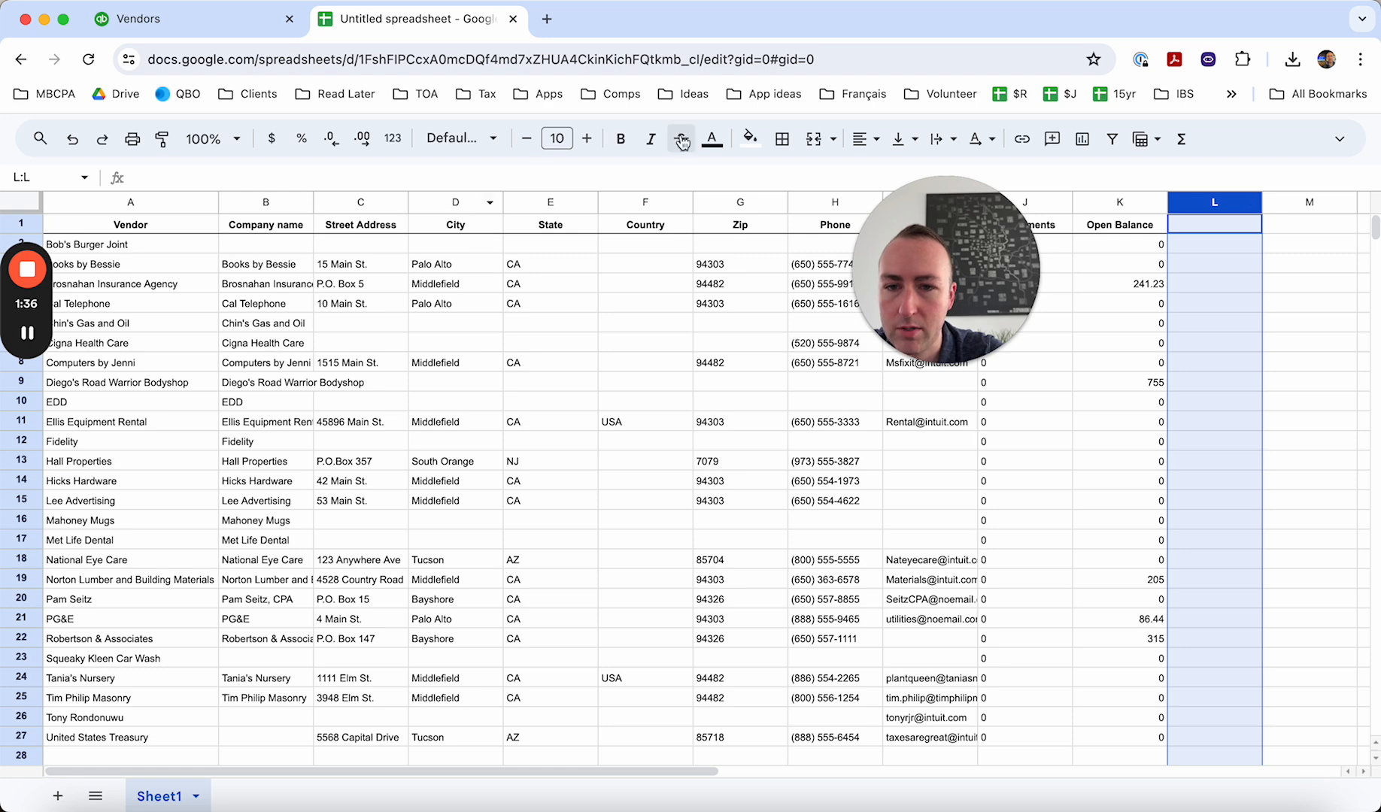
left_click(764, 142)
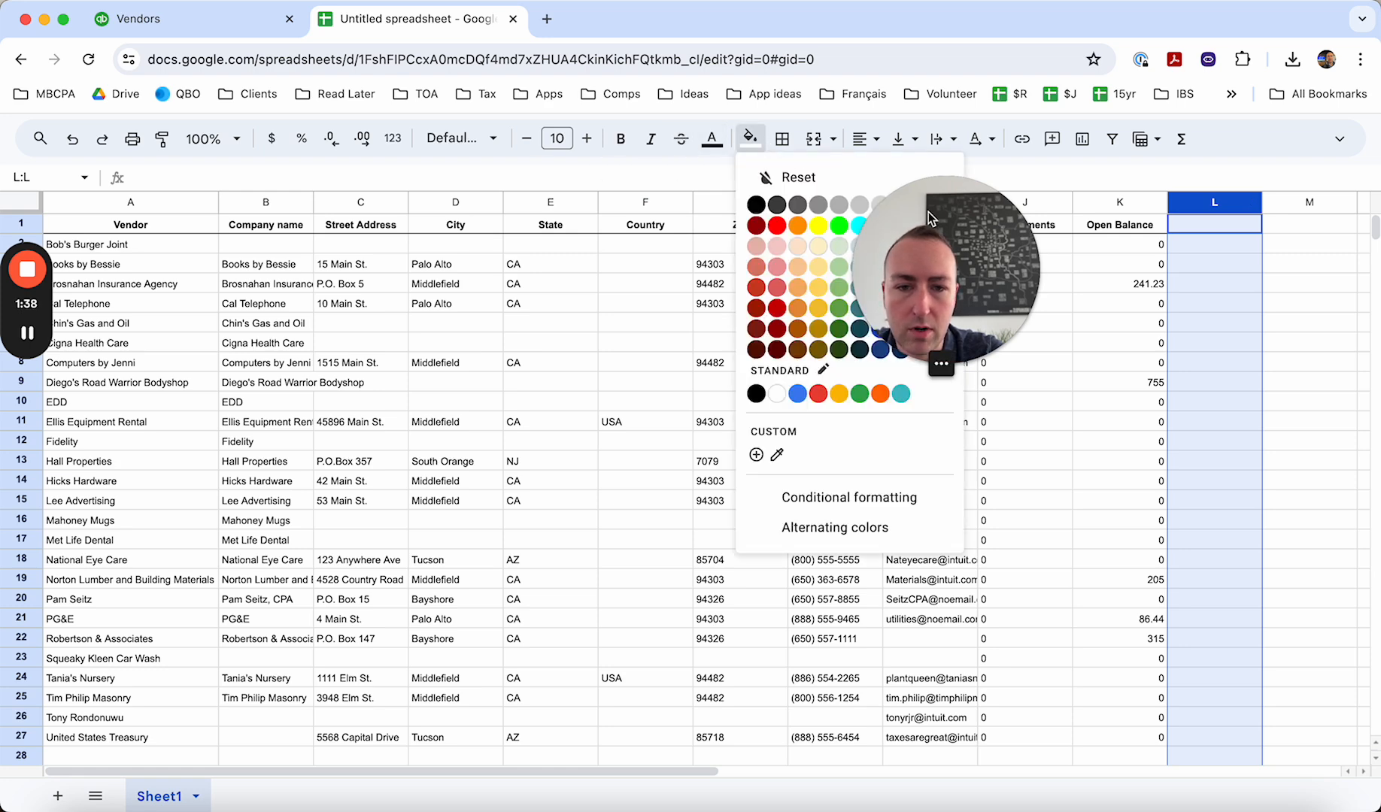
left_click_drag(992, 228, 1313, 533)
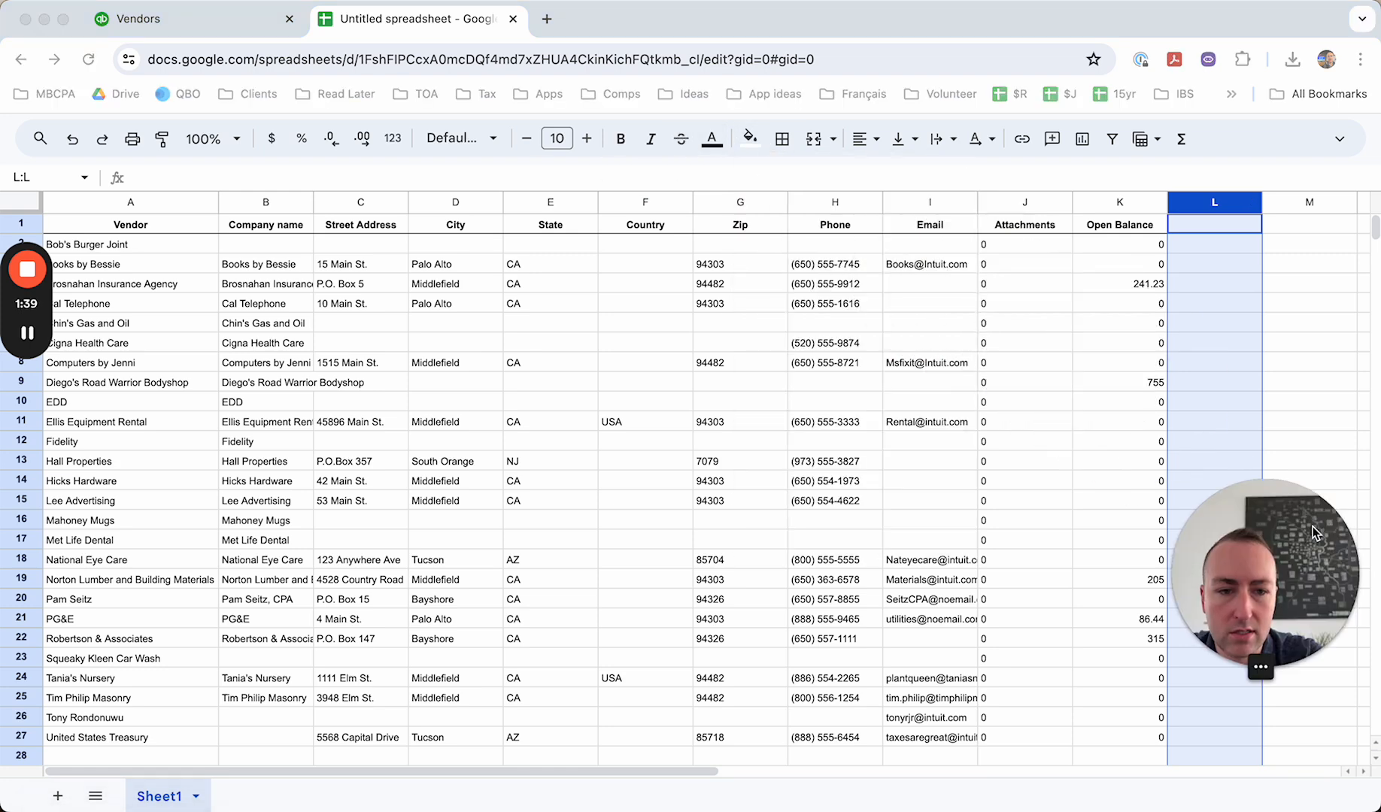
left_click(750, 139)
left_click(881, 248)
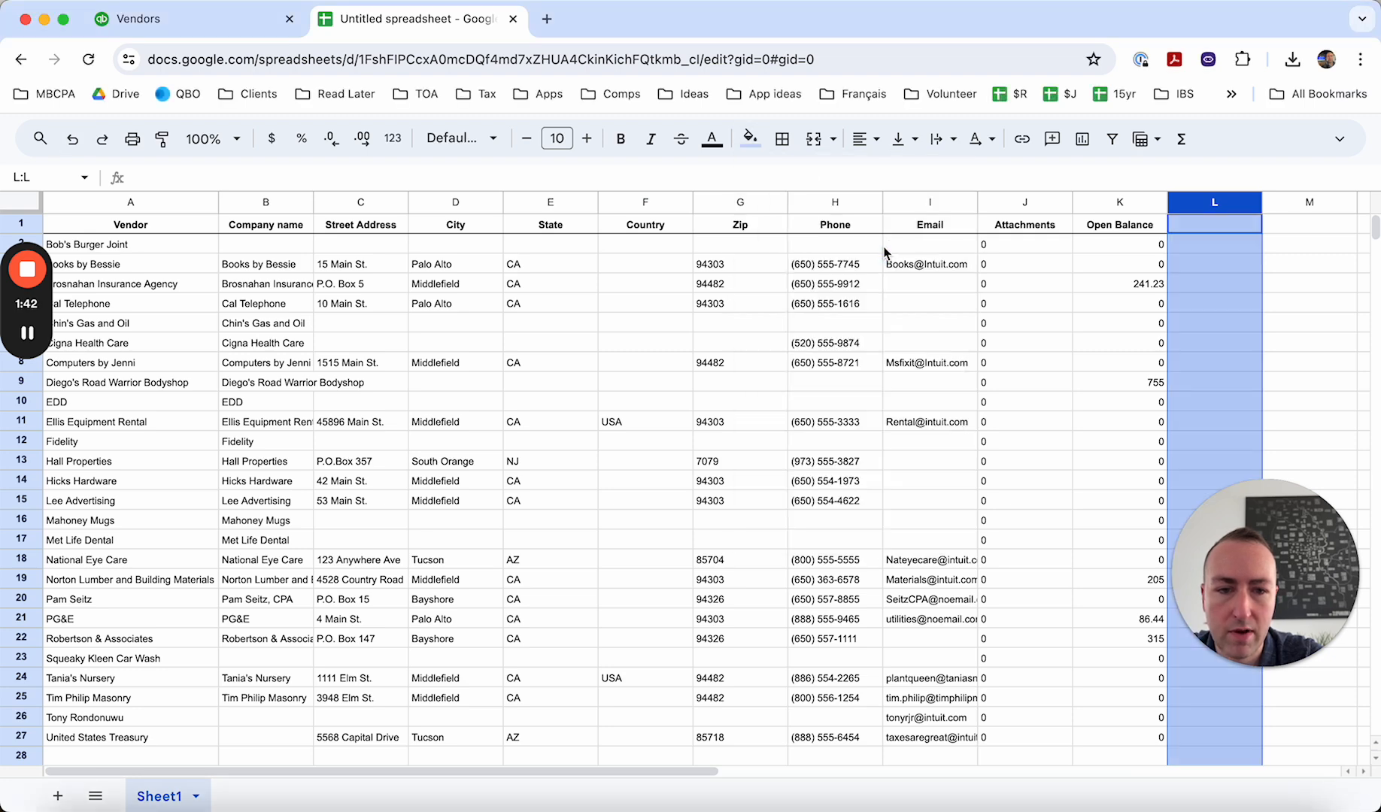
- Enter a header in L1 made of the reviewer's first name followed by "comments"
left_click(1222, 228)
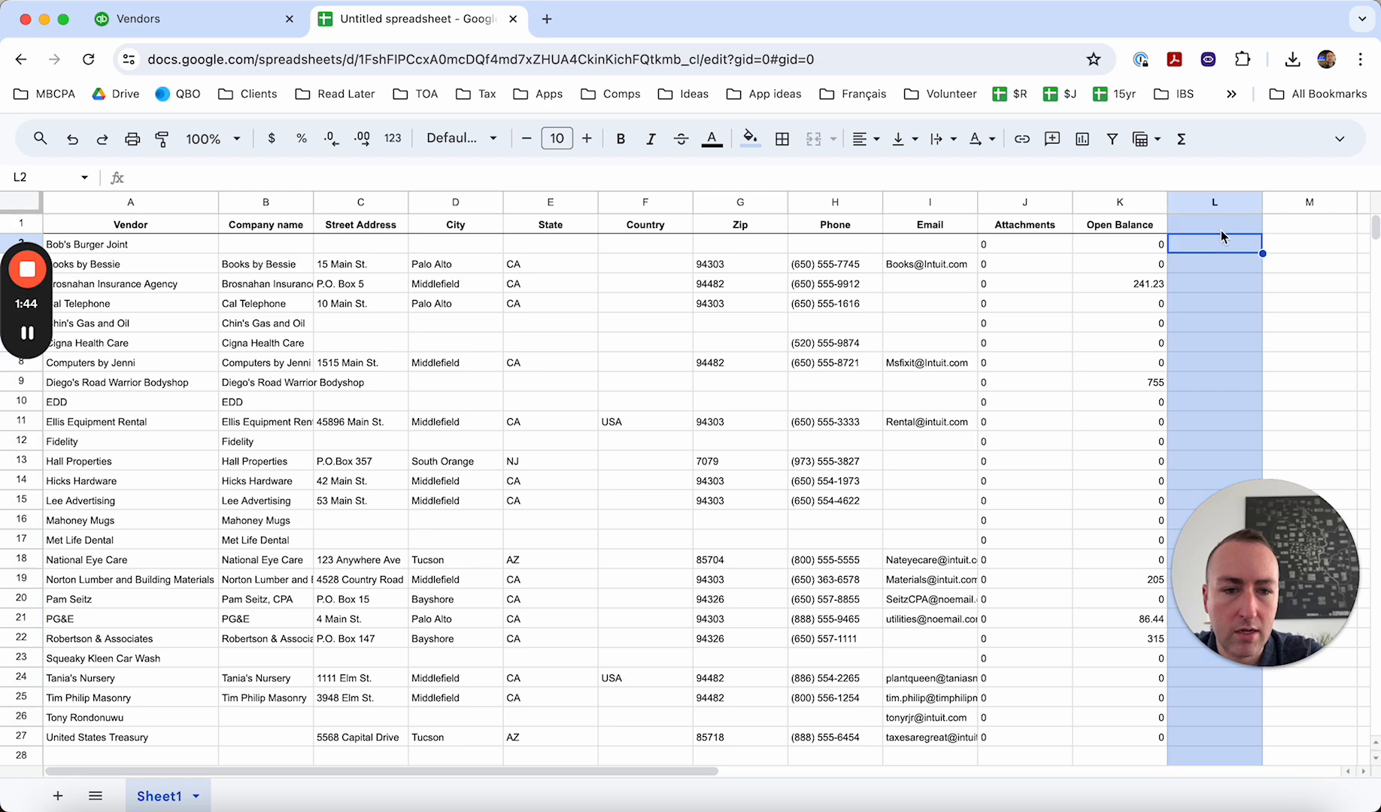
type("Jon")
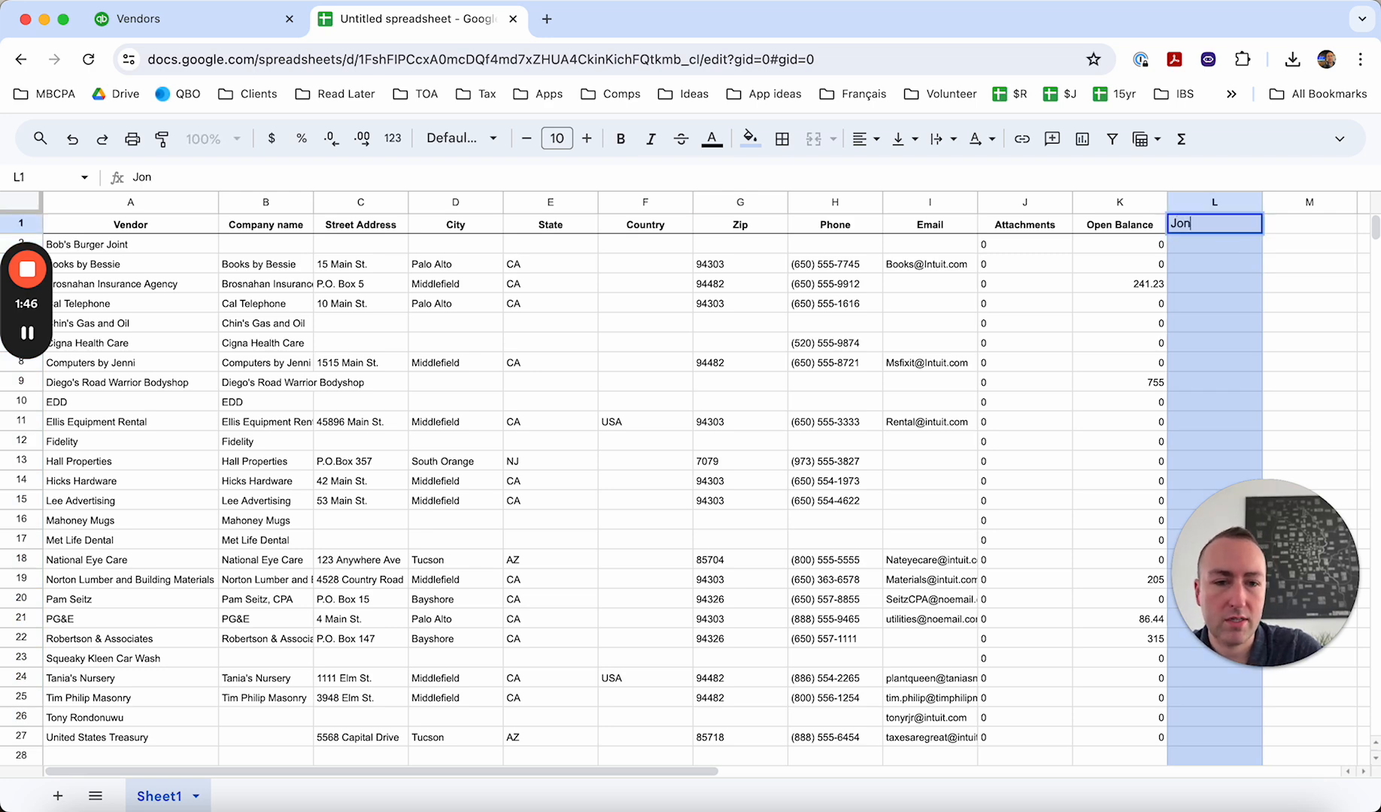
type(" comments")
key("Return")
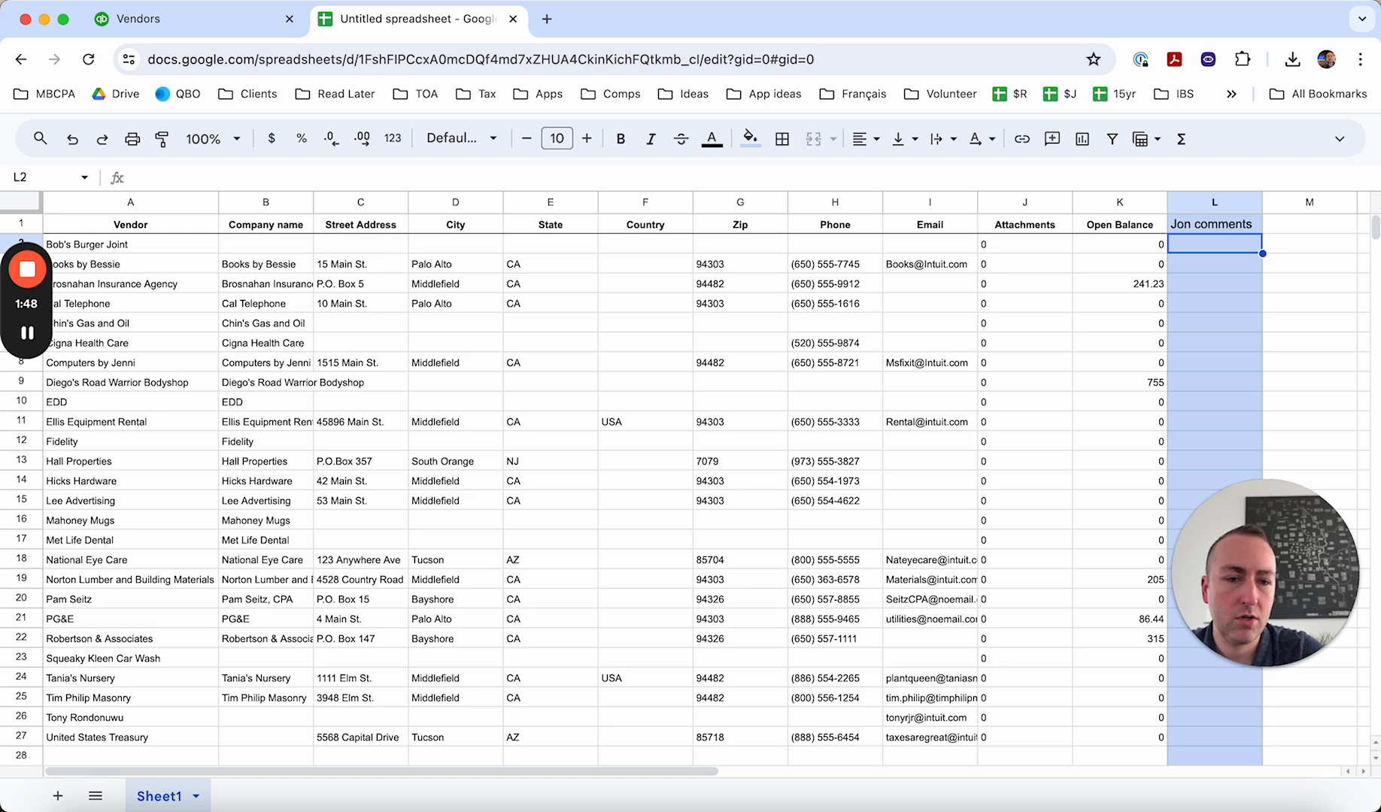
- Go down the comments column and enter "Duplicate" in L12 for the Fidelity vendor
key("Return")
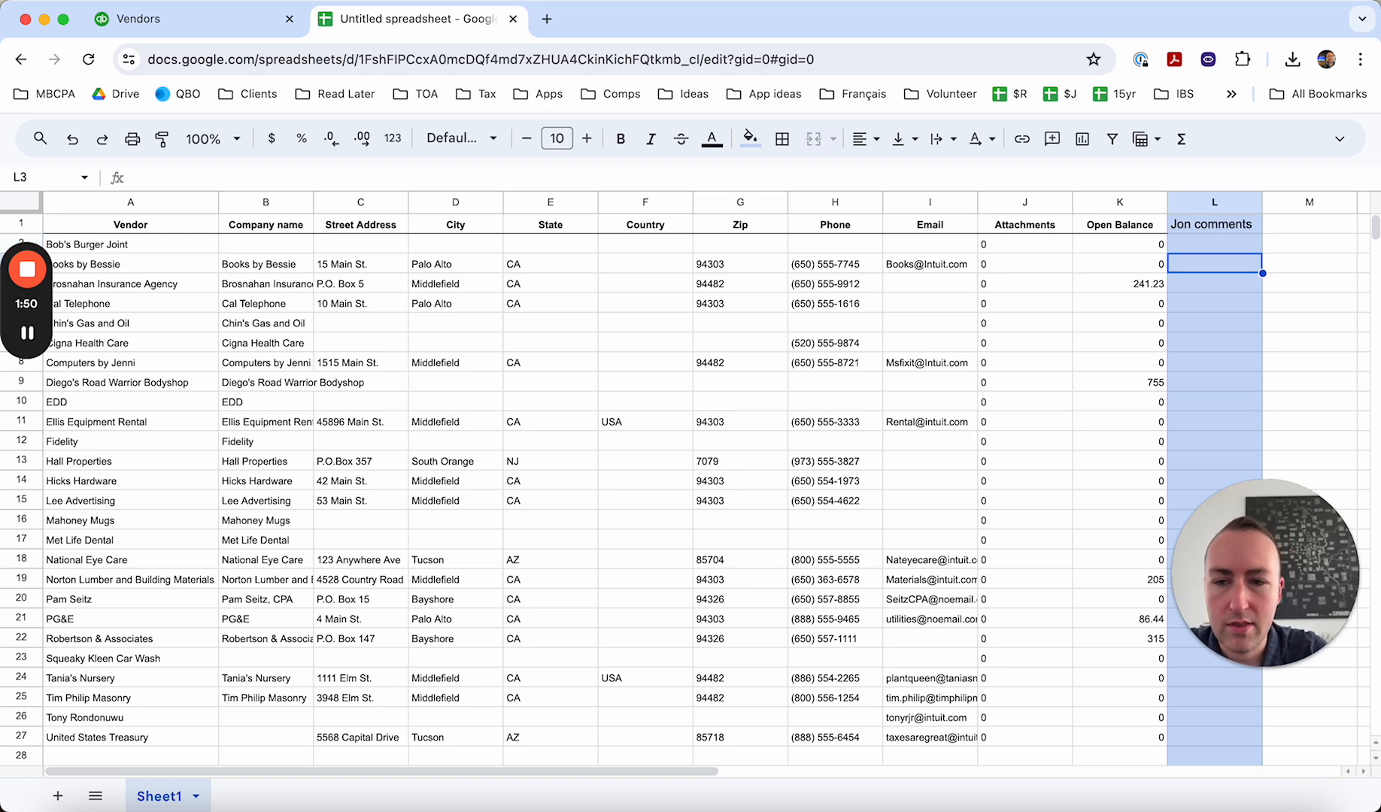
key("Up")
key("Down")
key("Down")
key("Down")
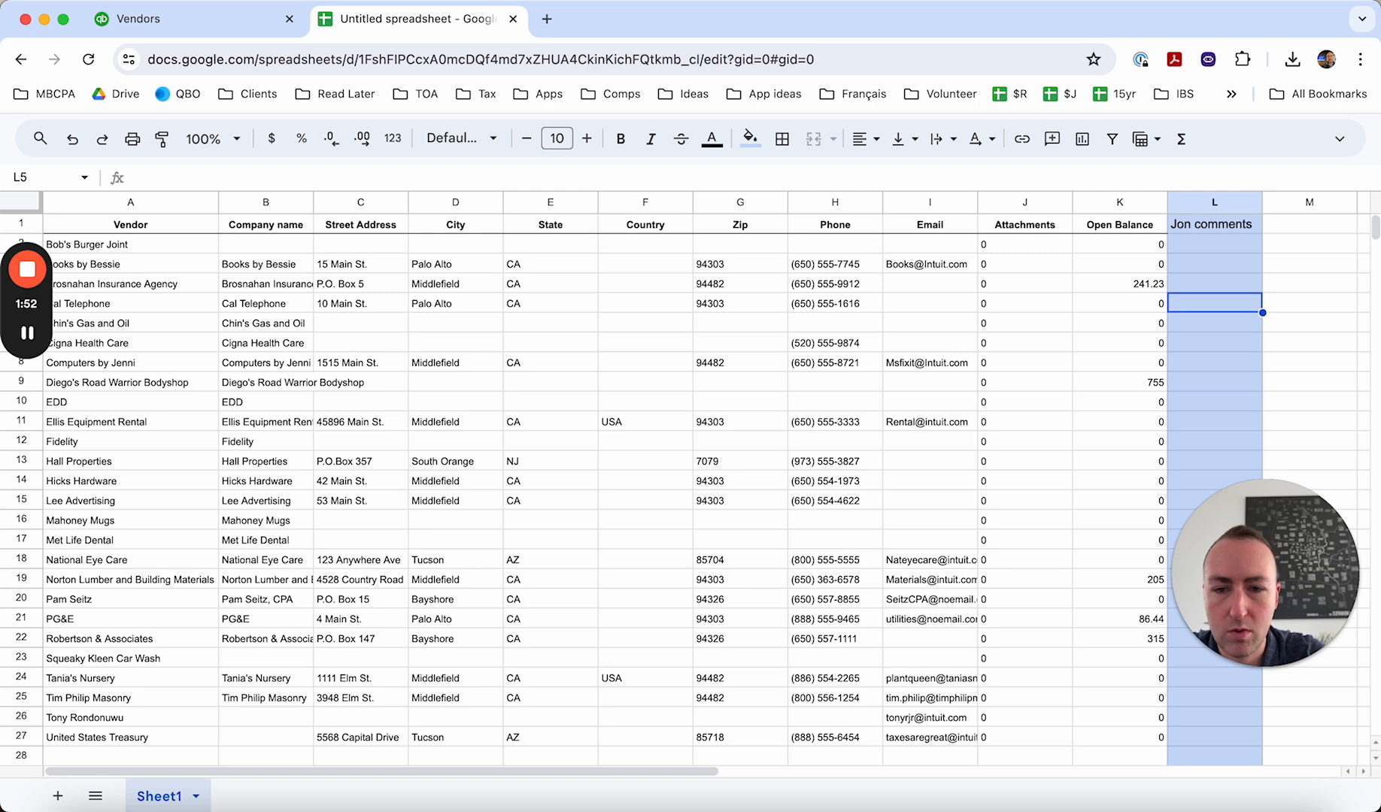
key("Down")
key("Down")
key("Down")
key("Down")
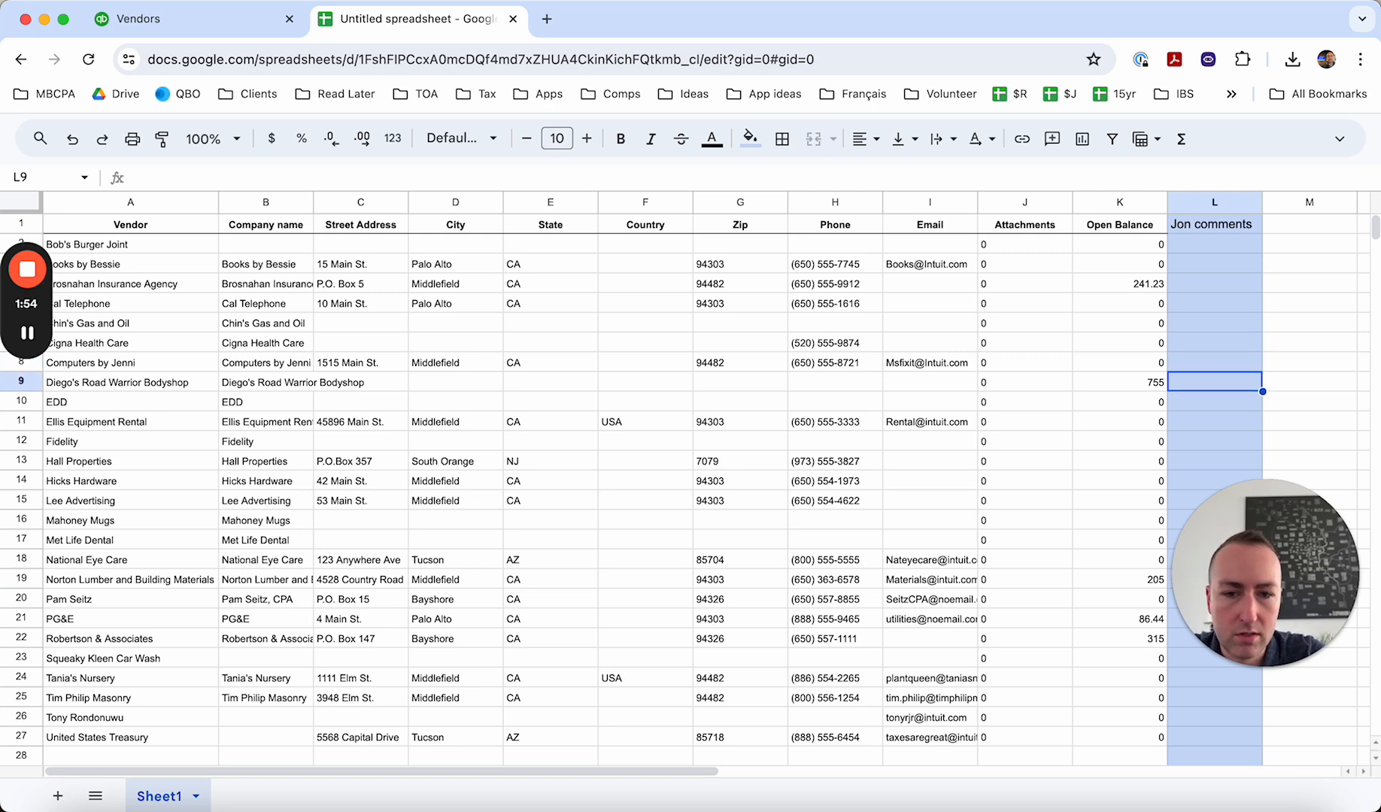
key("Up")
key("Up")
key("Down")
key("Down")
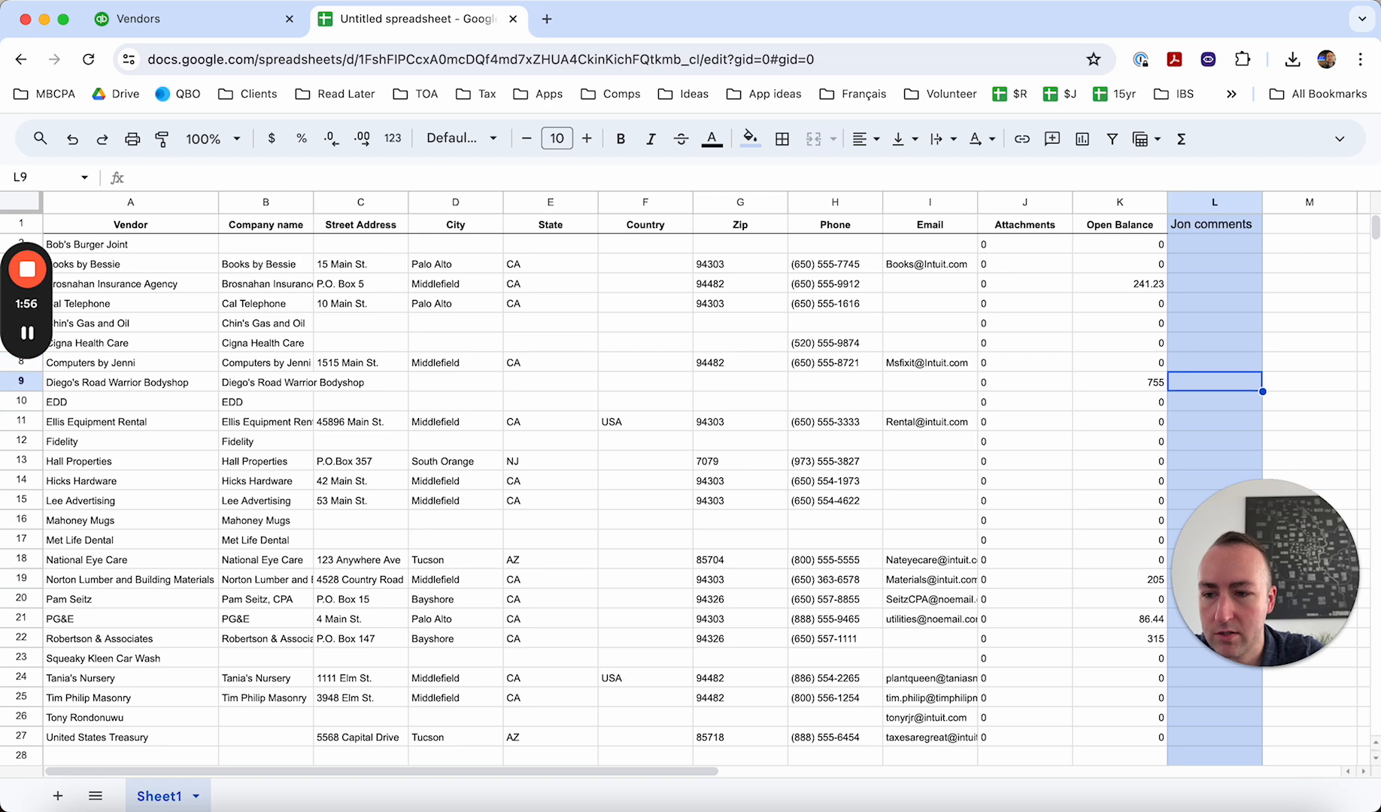
key("Down")
key("Down")
key("Down")
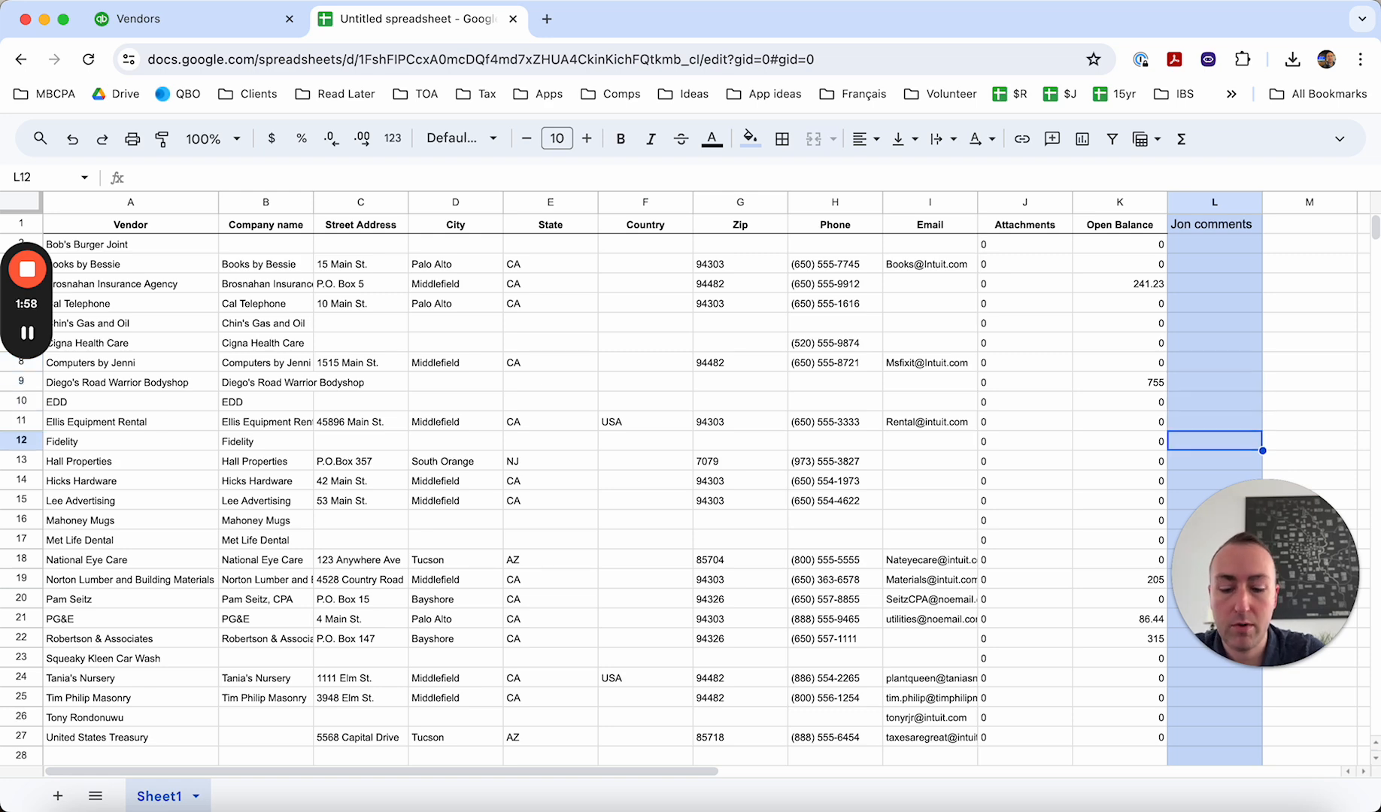
type("Duplicate")
key("Return")
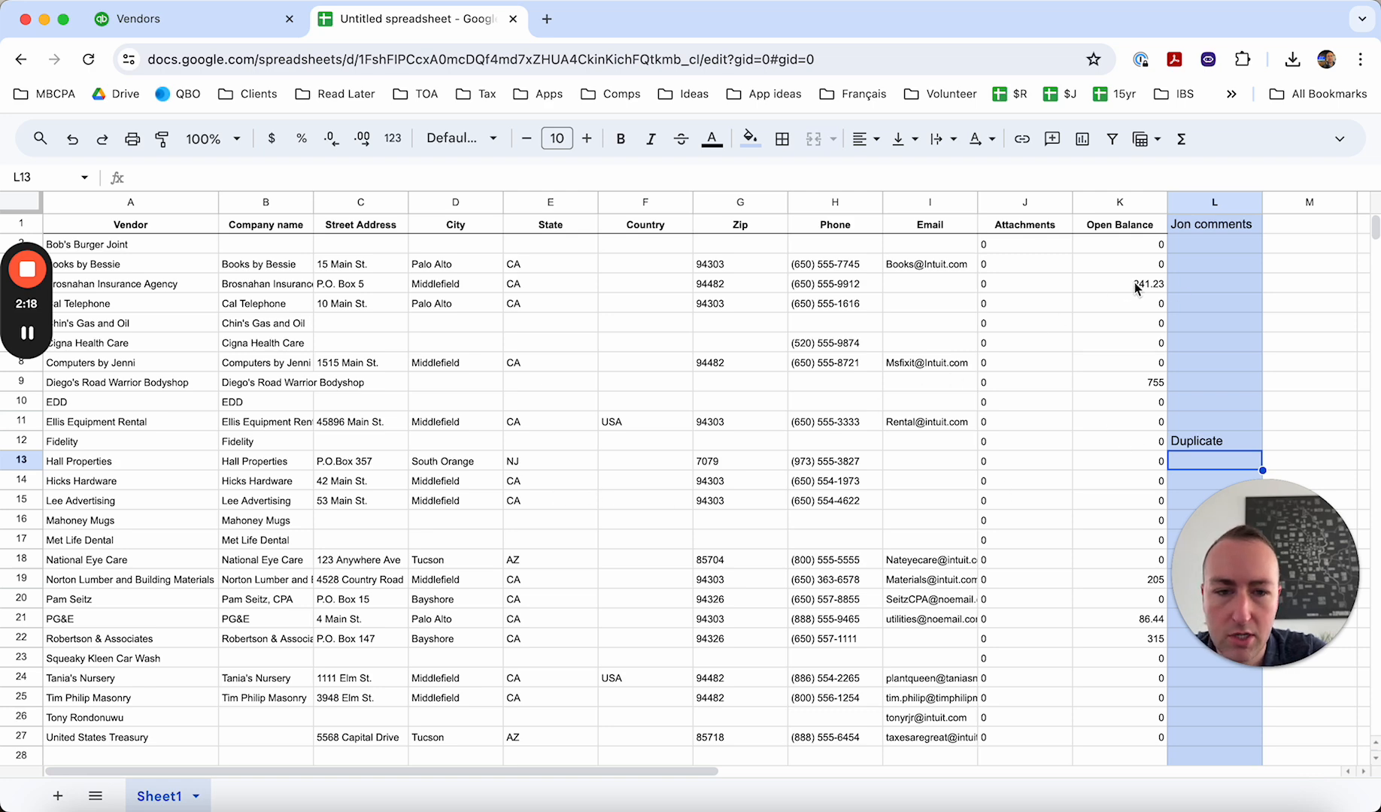
left_click(1192, 286)
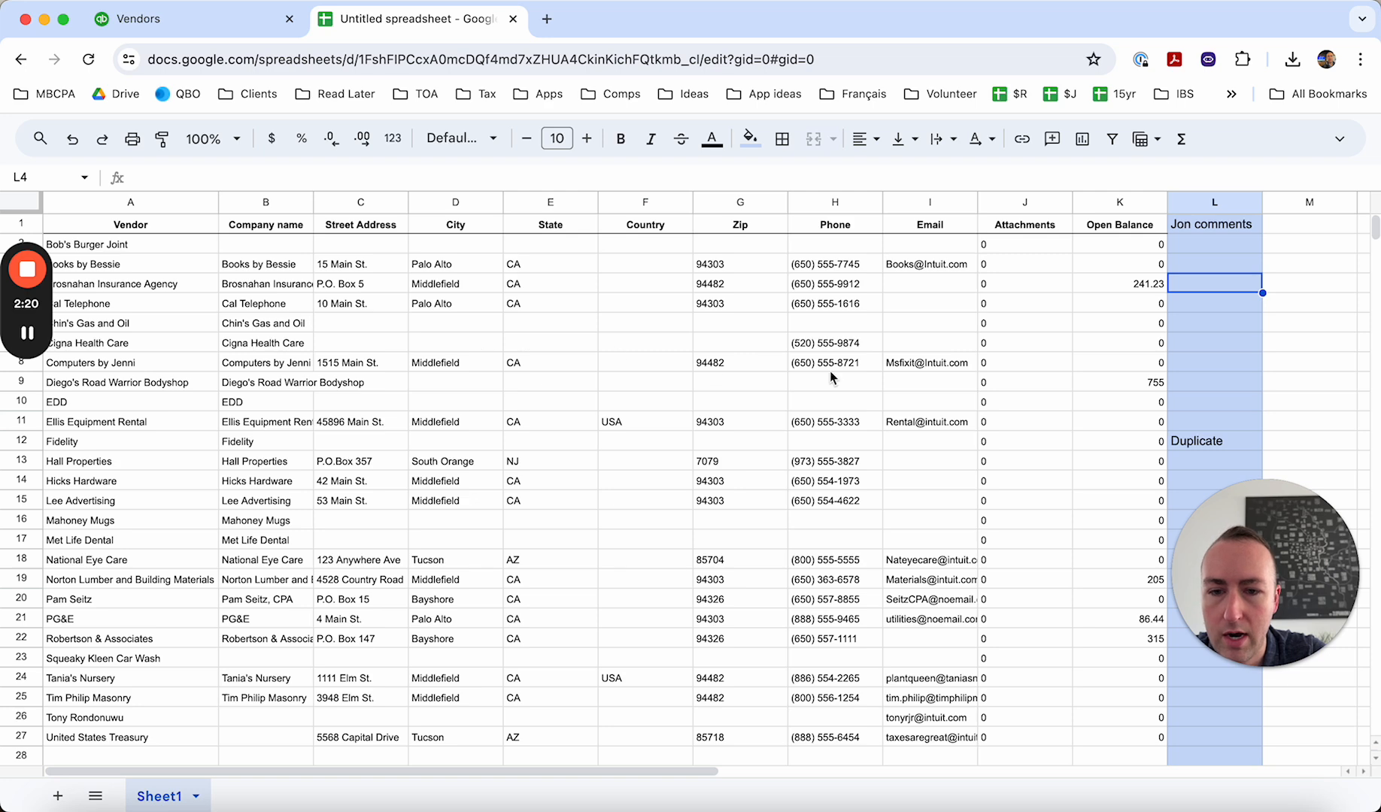
left_click(1180, 331)
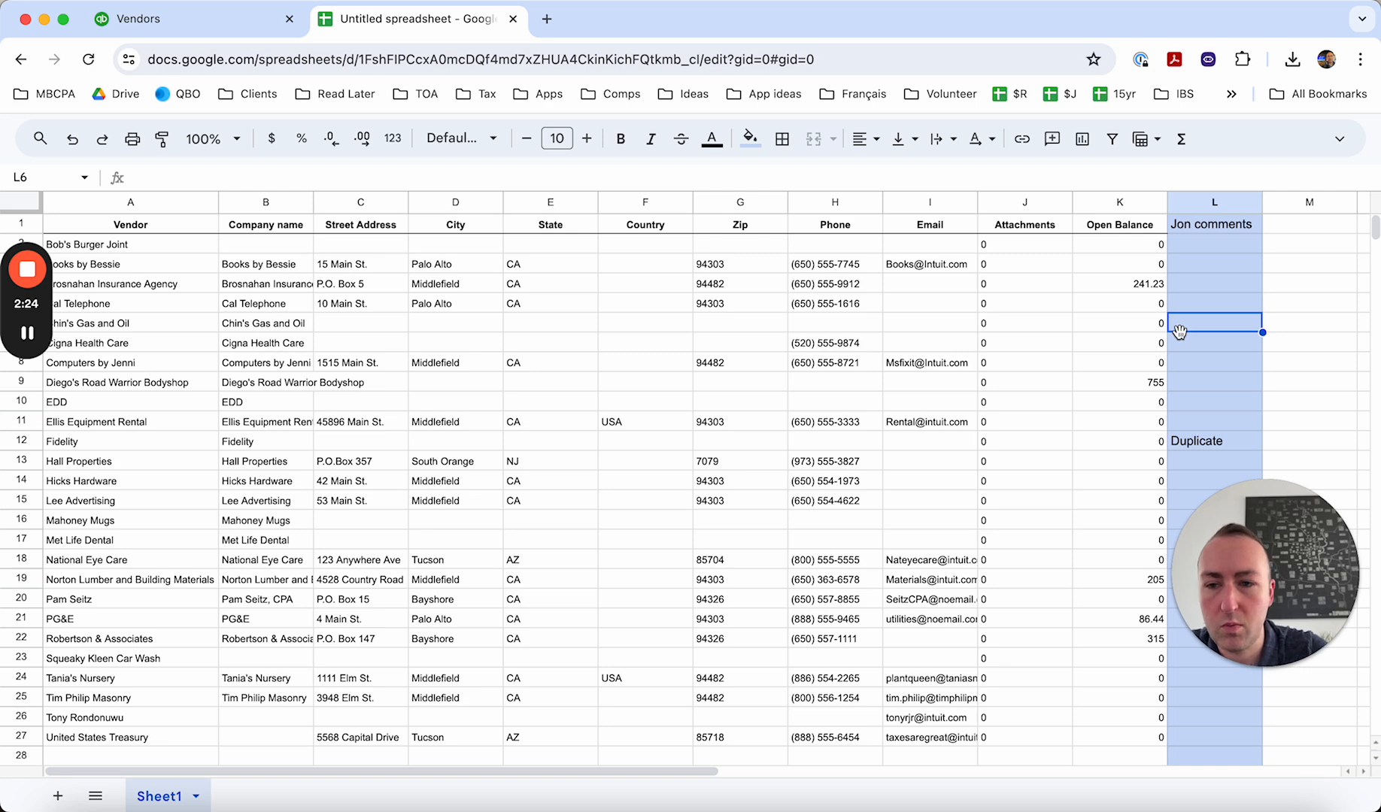
- Look across the row 6 cells from Street Address to the comments column for Chin's Gas and Oil
key("Left")
key("Left")
key("Left")
key("Left")
key("Left")
key("Left")
key("Left")
key("Left")
key("Left")
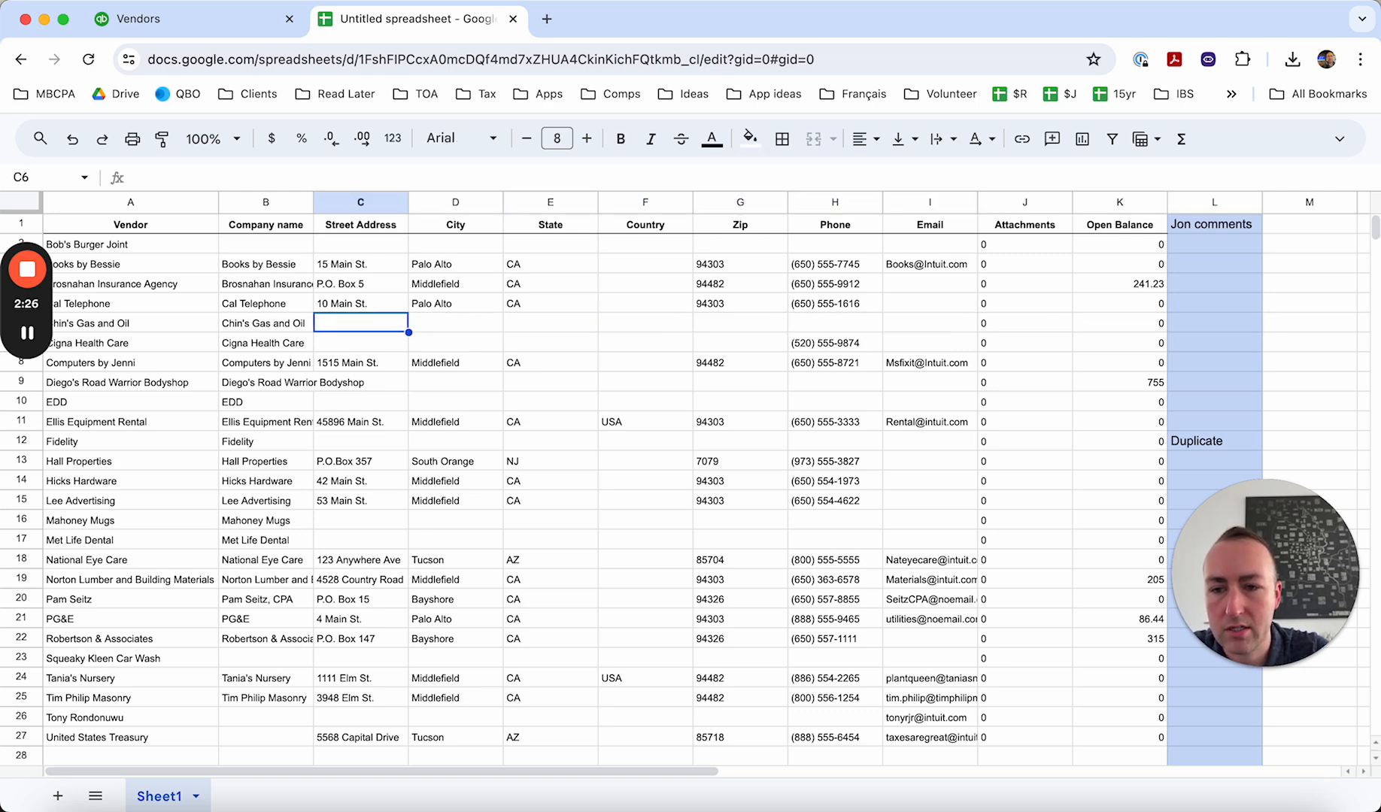
key("Right")
key("Right")
key("Right")
key("Right")
key("Right")
key("Right")
key("Right")
key("Right")
key("Right")
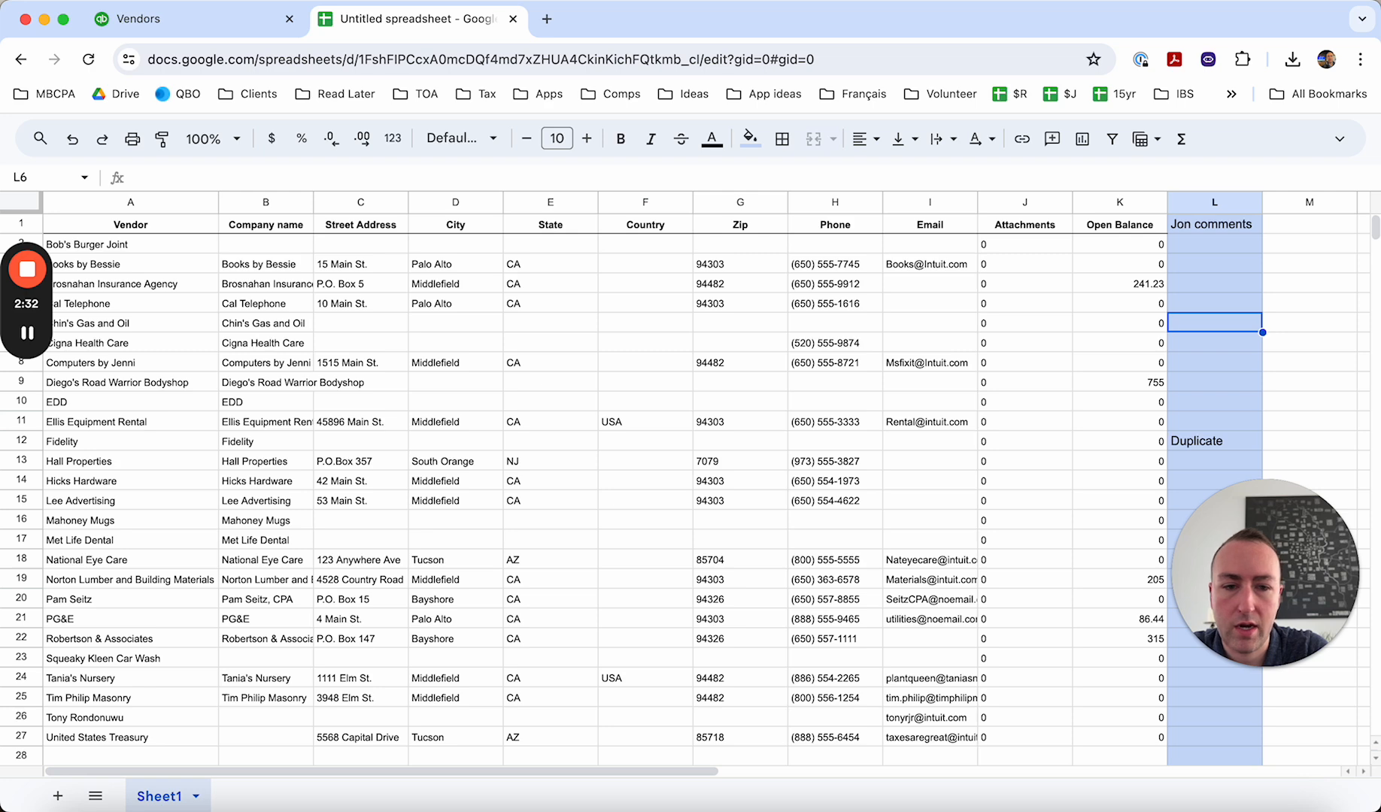
- Fill the Chin's Gas and Oil cells from Street Address to Phone, C6:H6, with yellow
key("Left")
key("Left")
key("Left")
key("Left")
key("Left")
key("Left")
key("Left")
key("Left")
key("Left")
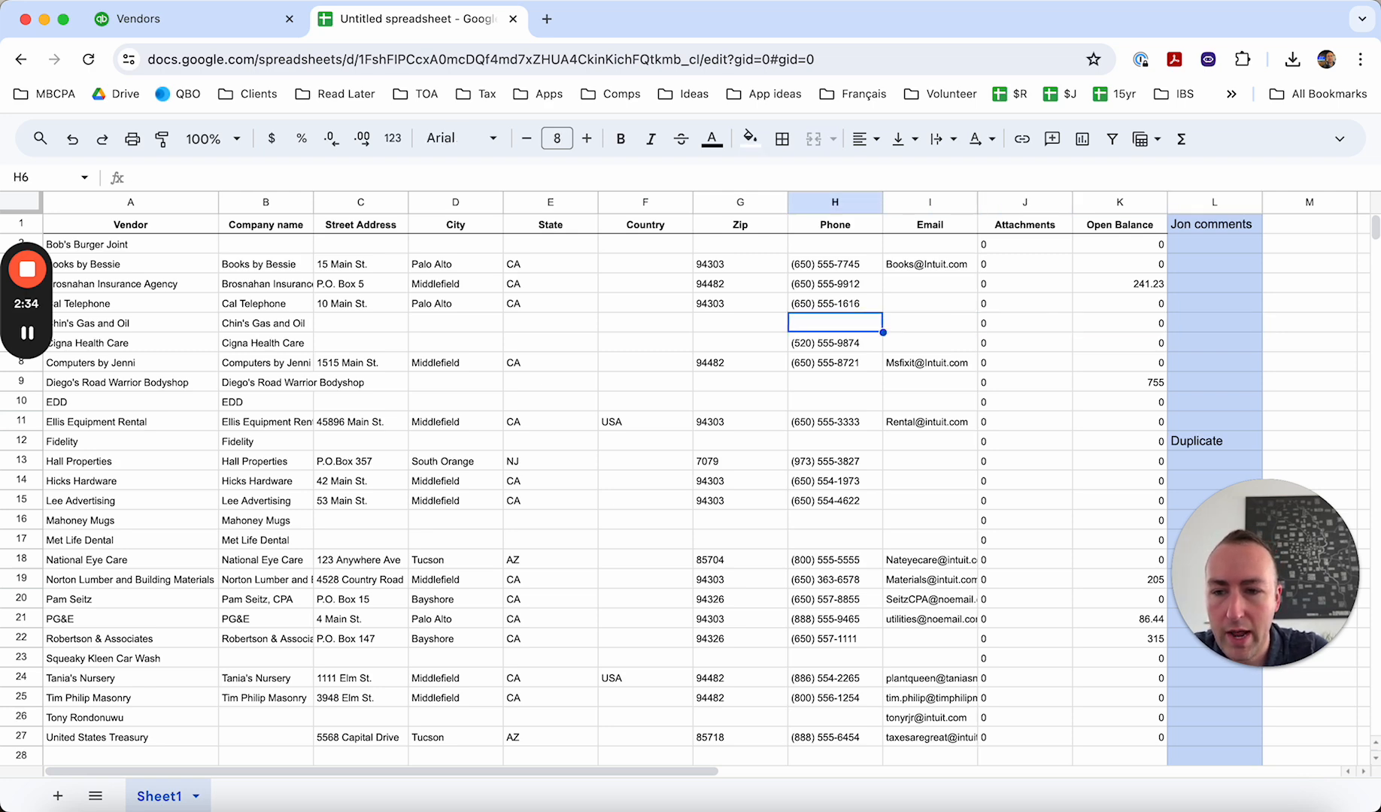
key("shift+Right")
key("shift+Right")
key("shift+Right")
key("shift+Right")
key("shift+Right")
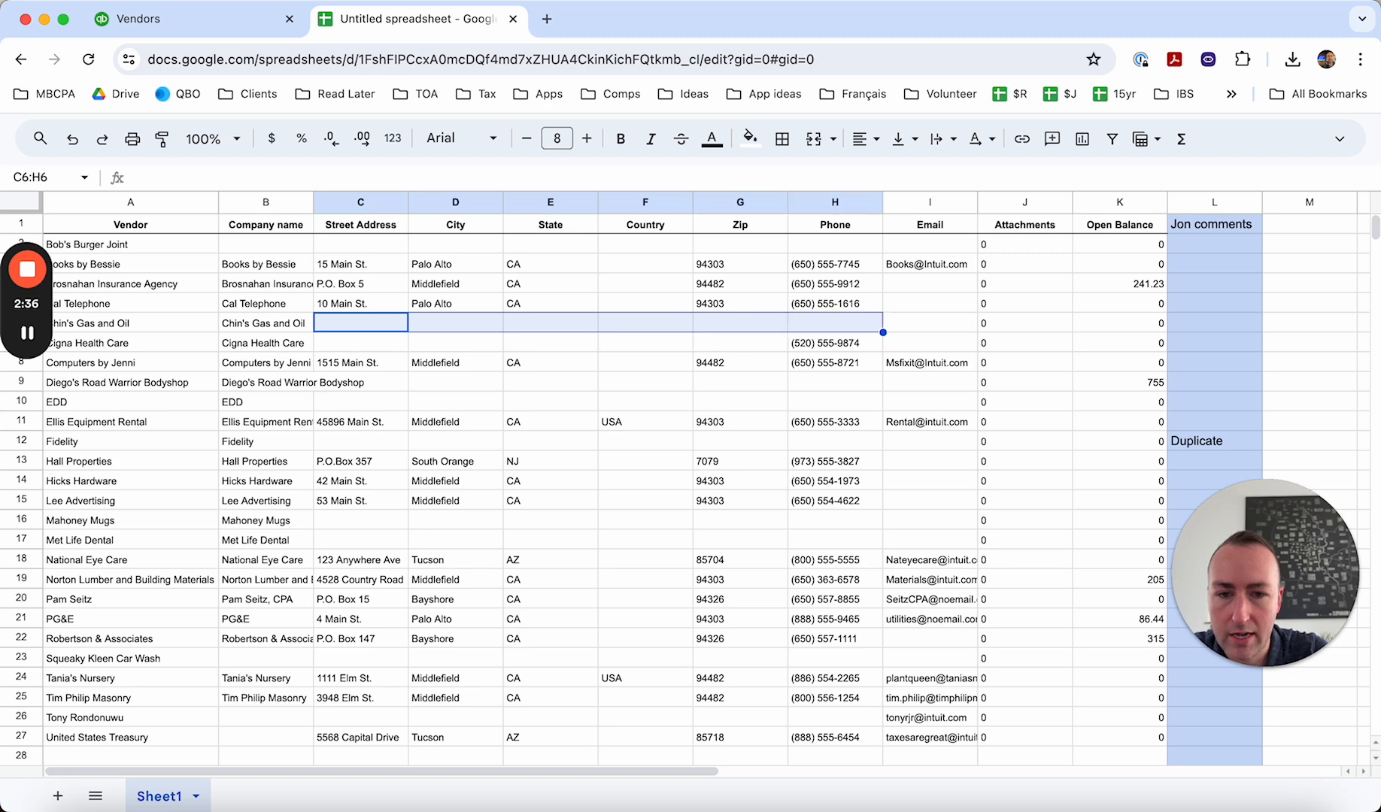
left_click(750, 138)
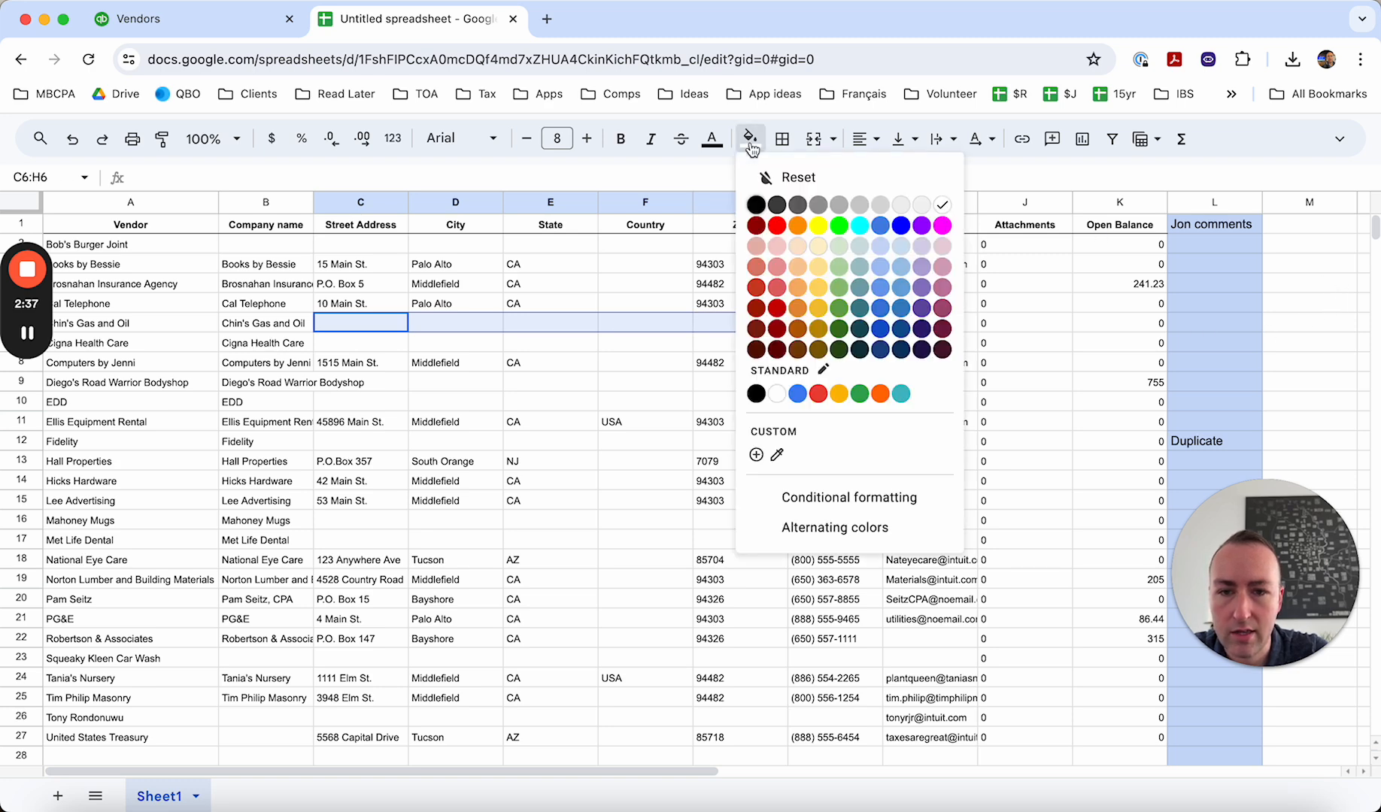
left_click(818, 226)
- Enter the comment "Address added, please update" in L6 for Chin's Gas and Oil
left_click(1179, 325)
type("Add")
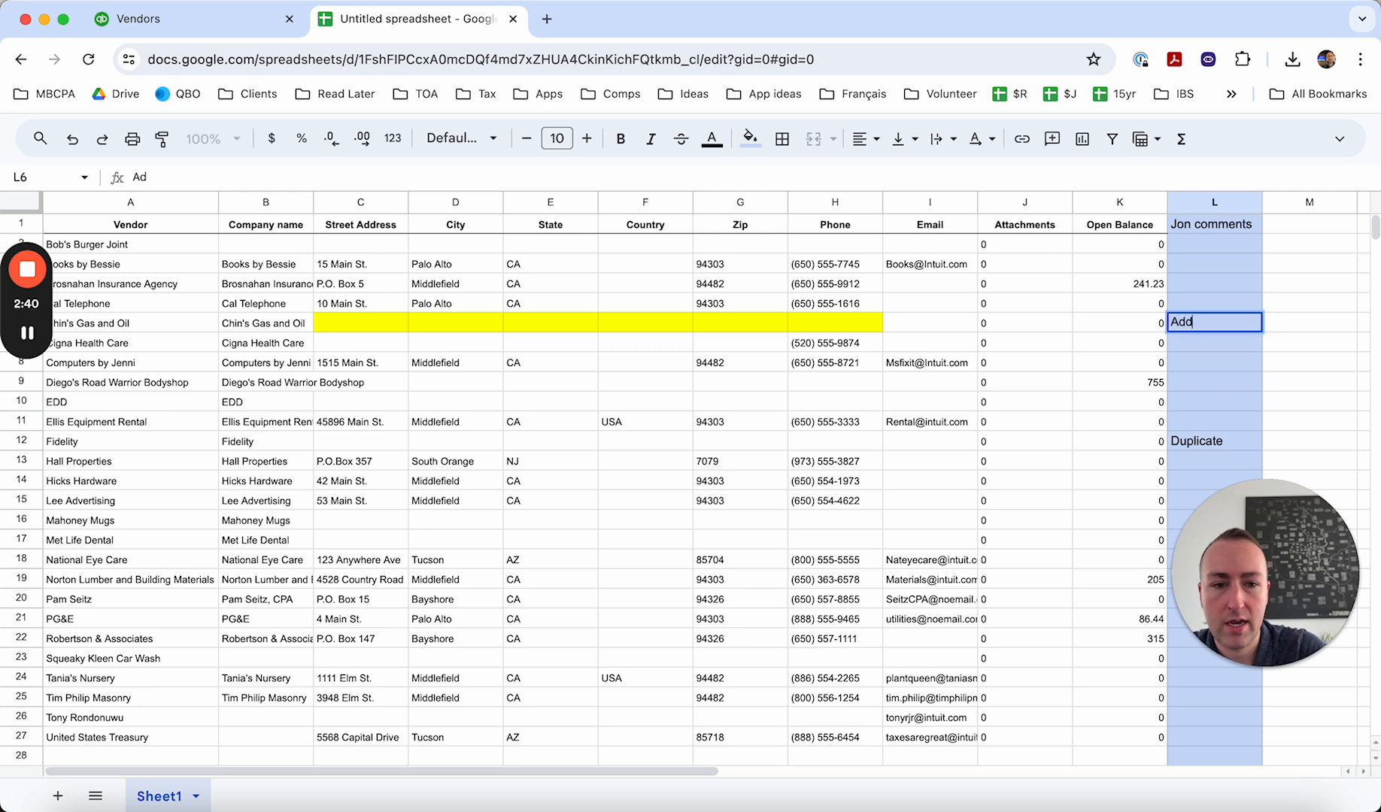
type("ress added, ")
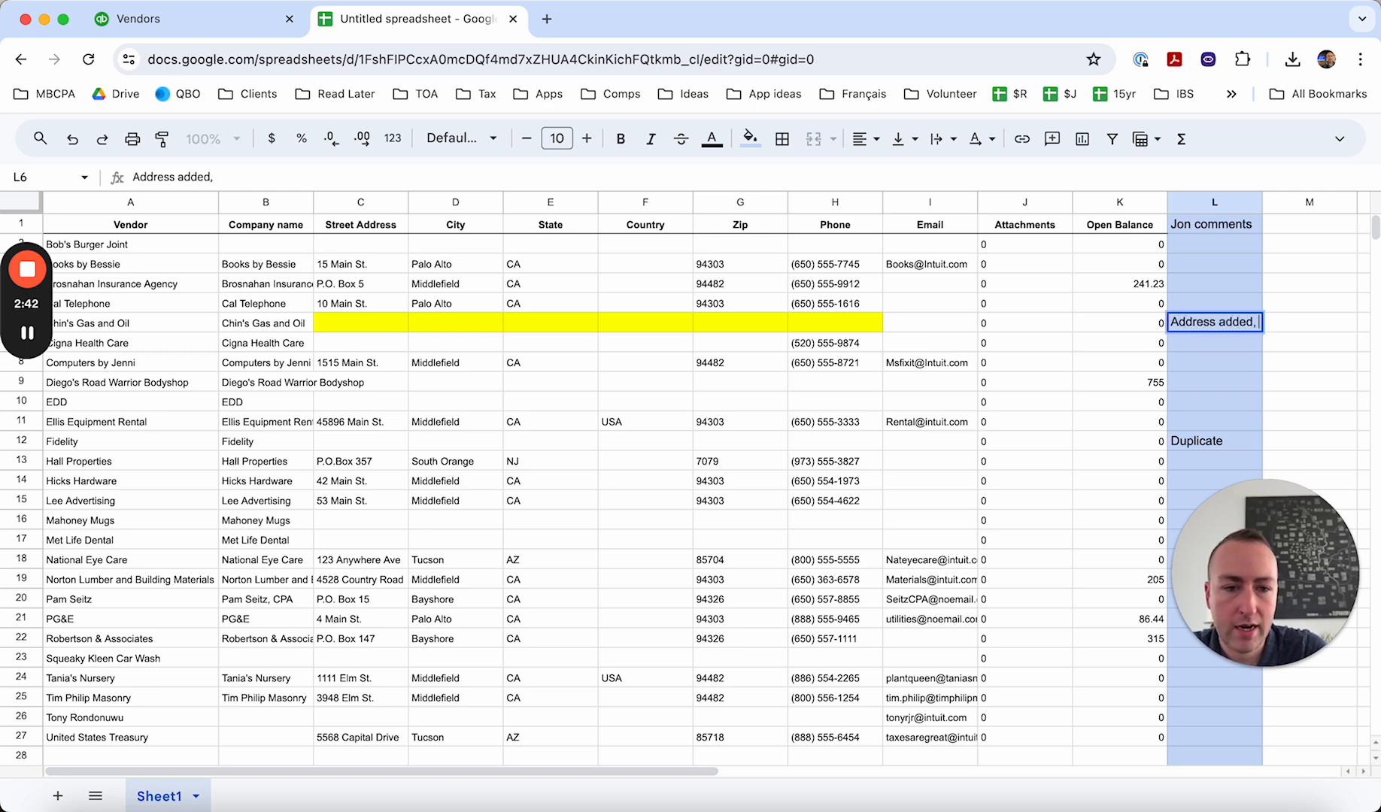
type("please update")
key("Return")
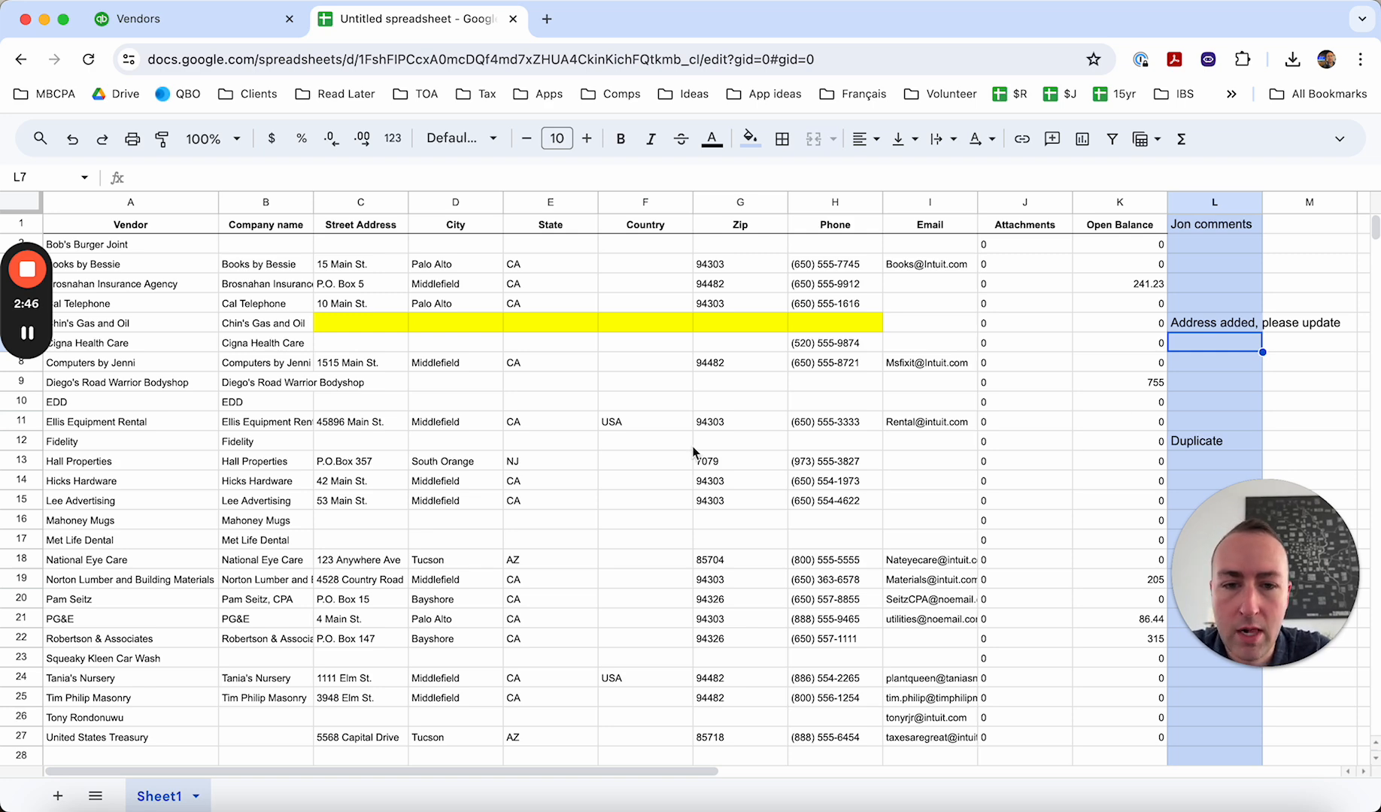
- Examine the Attachments column values down the vendor list
left_click(1010, 504)
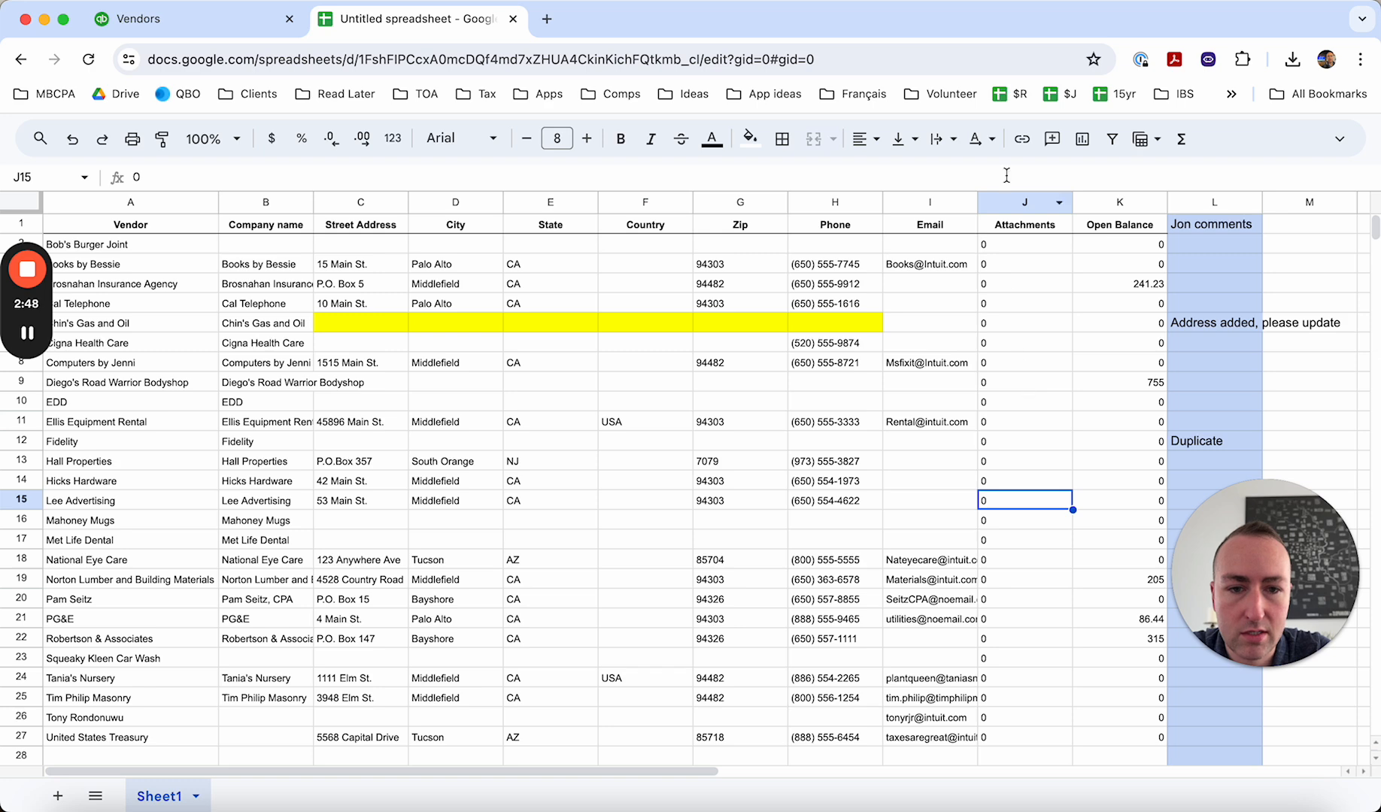
left_click(1008, 202)
left_click(1006, 289)
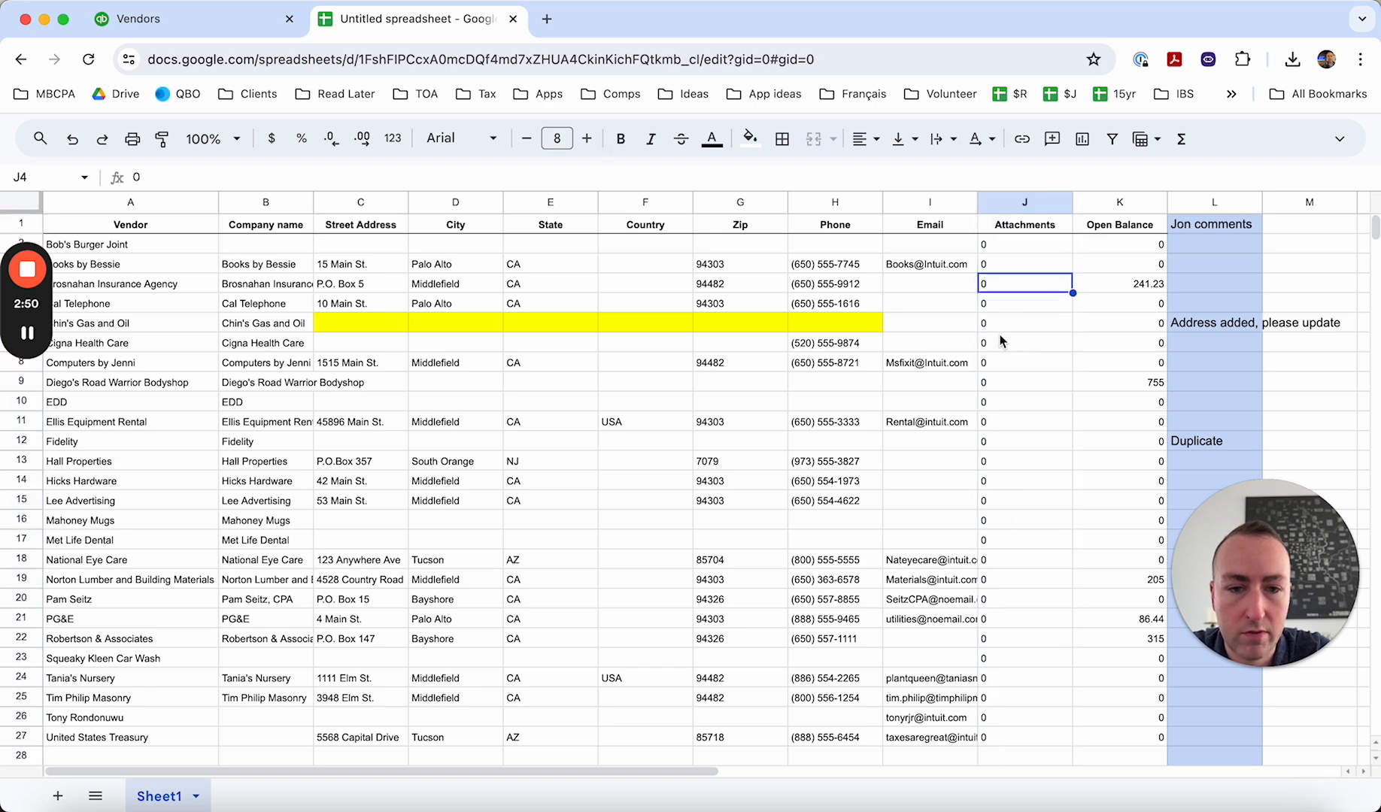
left_click(999, 338)
left_click(1000, 397)
left_click(995, 419)
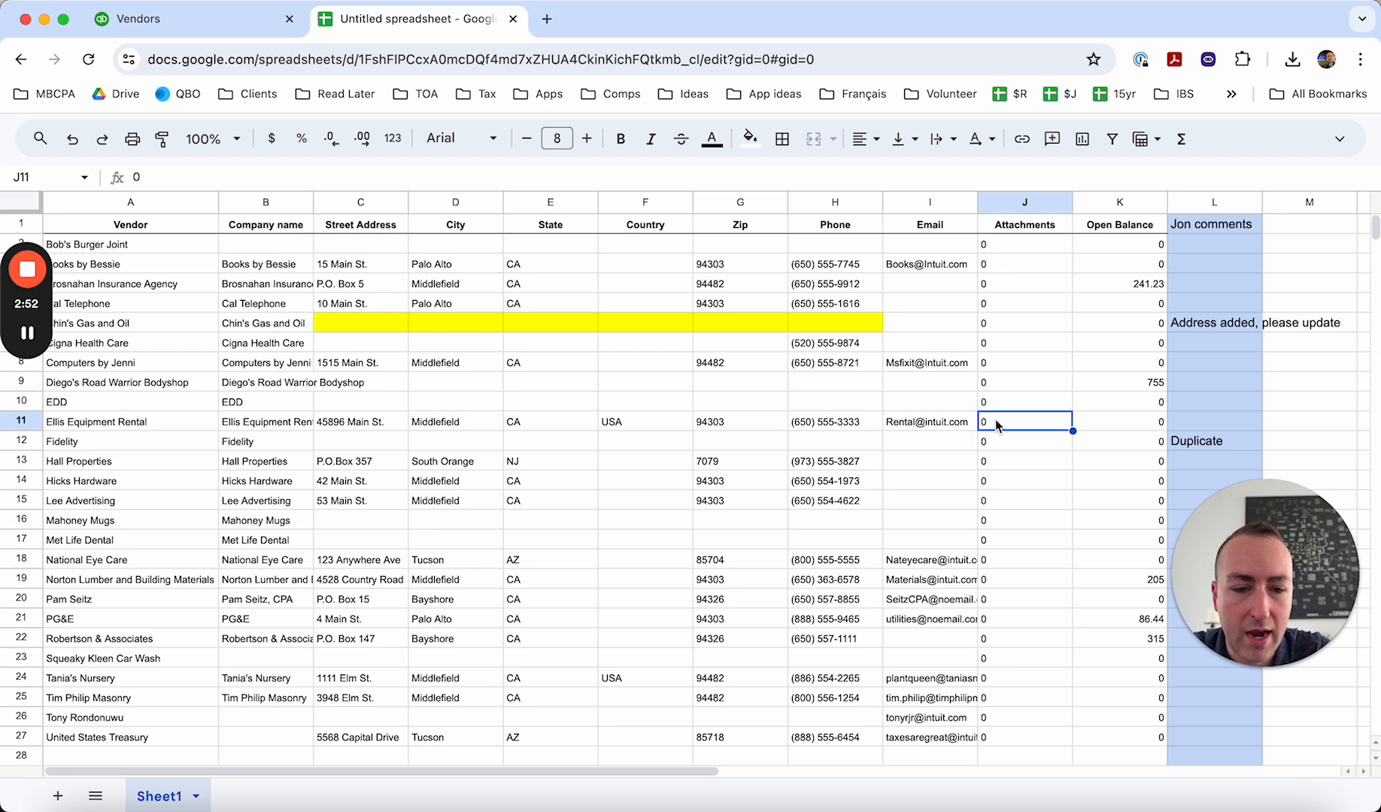
left_click(1009, 657)
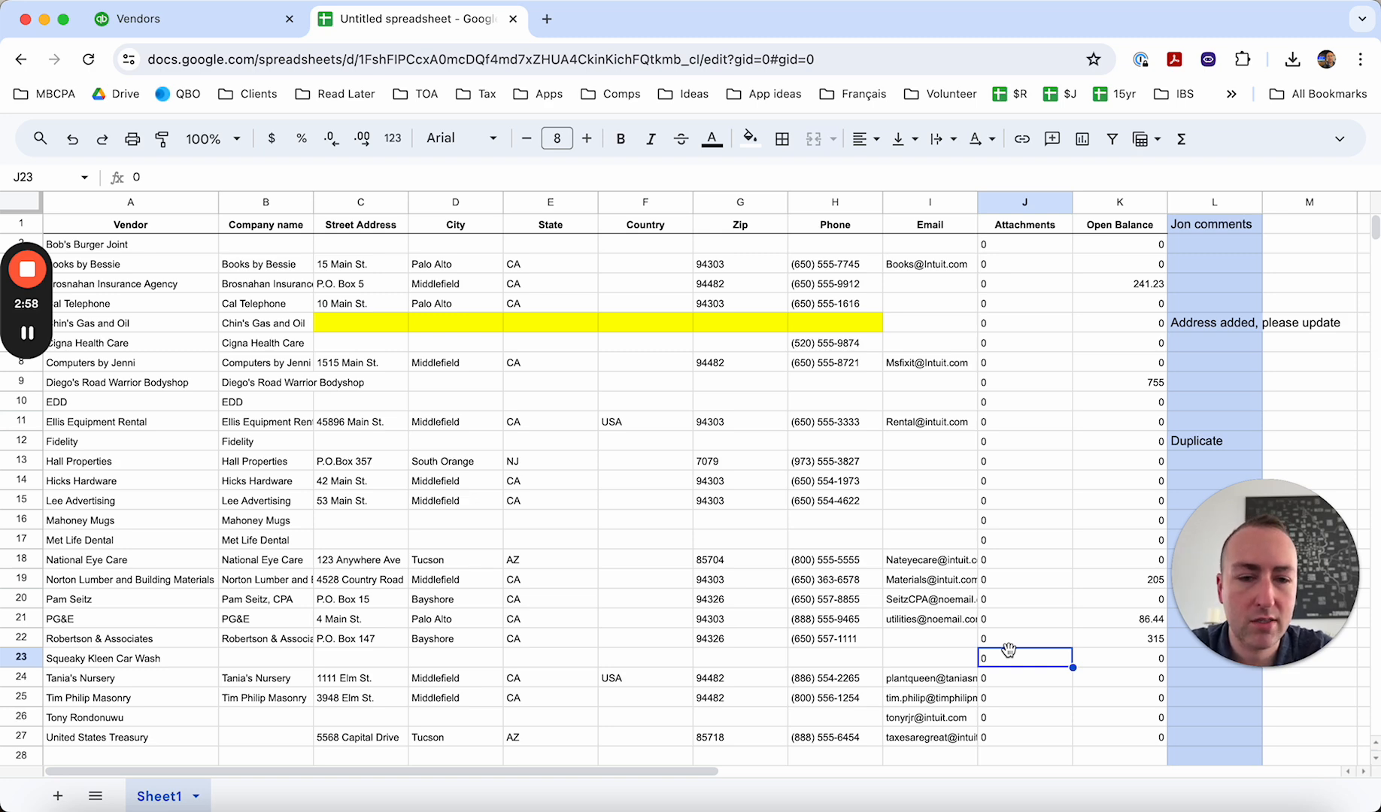
- Switch to the QuickBooks vendor list and open the Brosnahan Insurance Agency record for editing
left_click(158, 20)
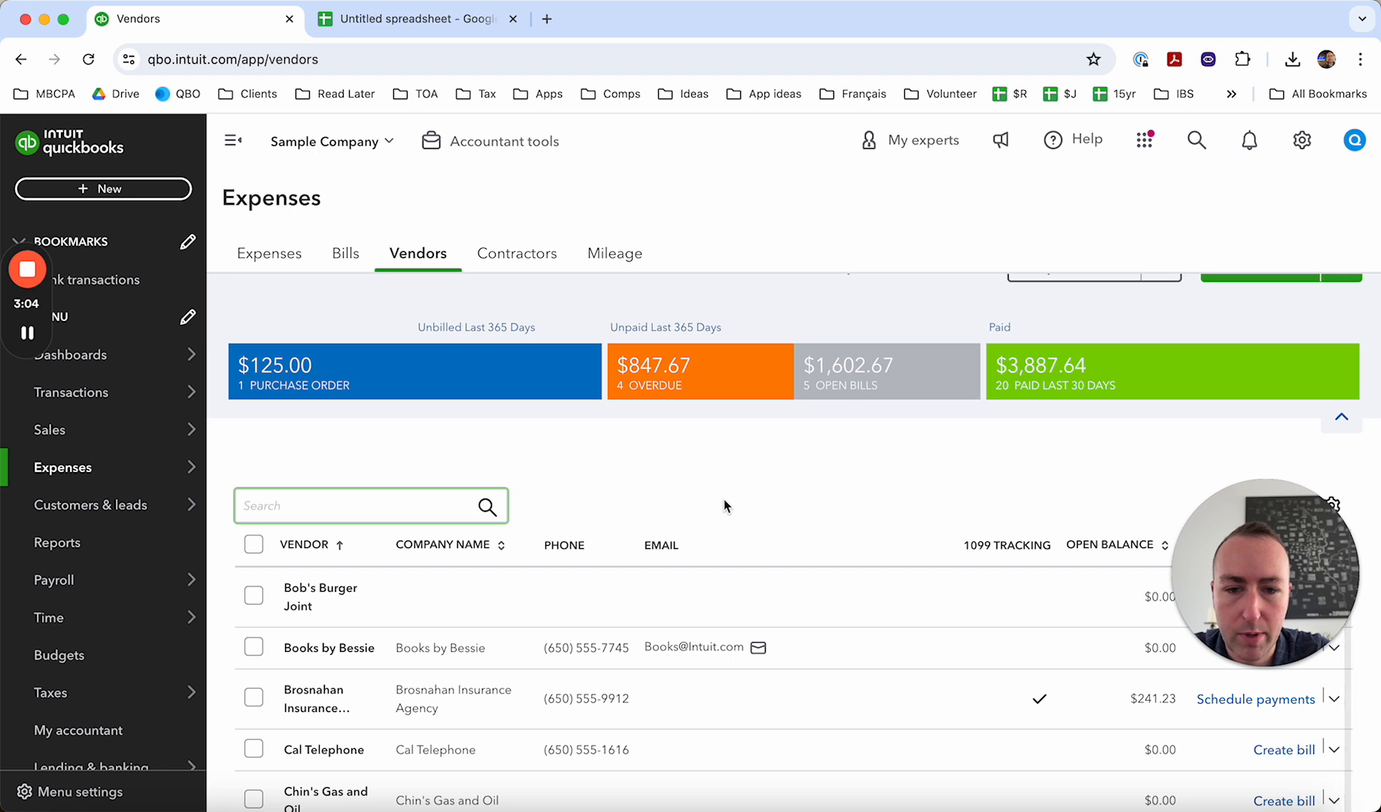
scroll(725, 505, "up", 2)
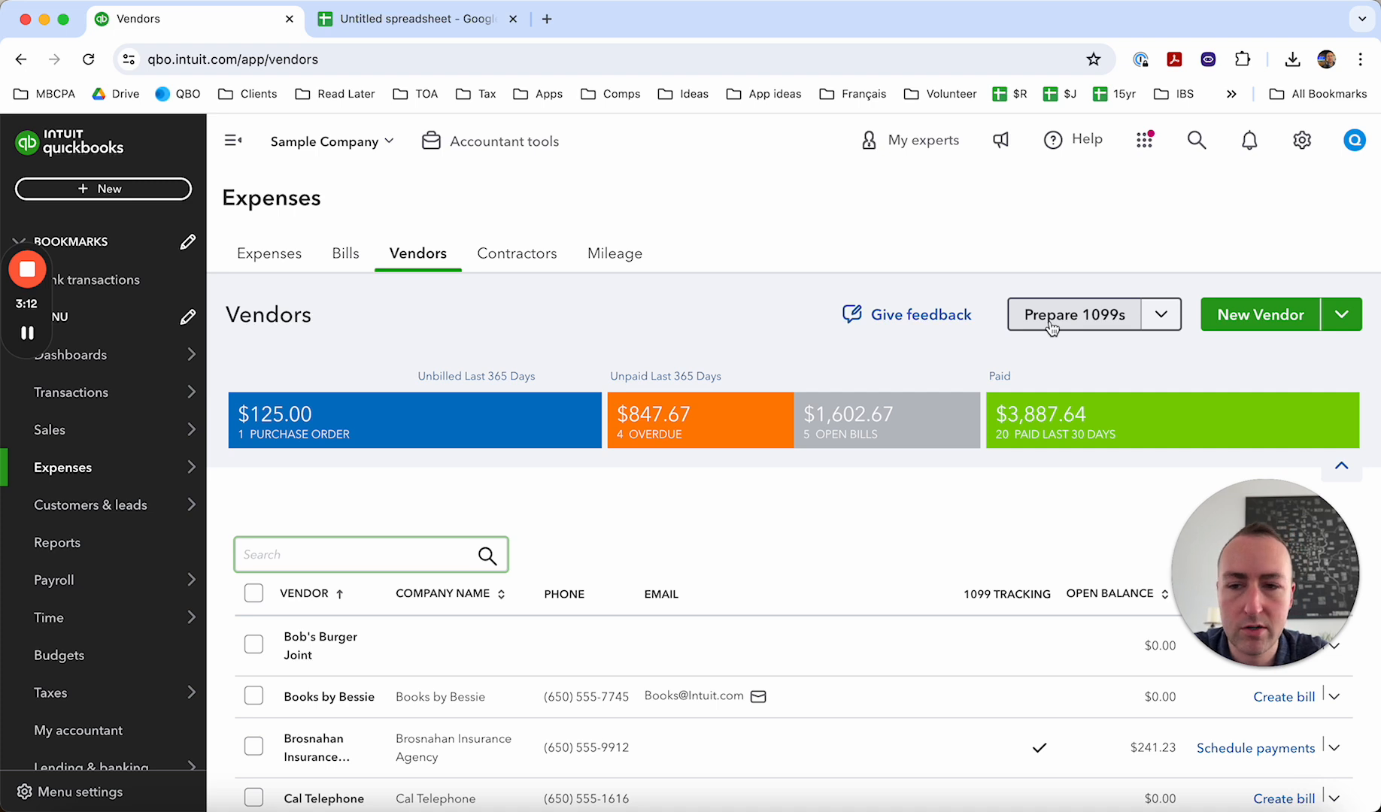
scroll(750, 597, "down", 2)
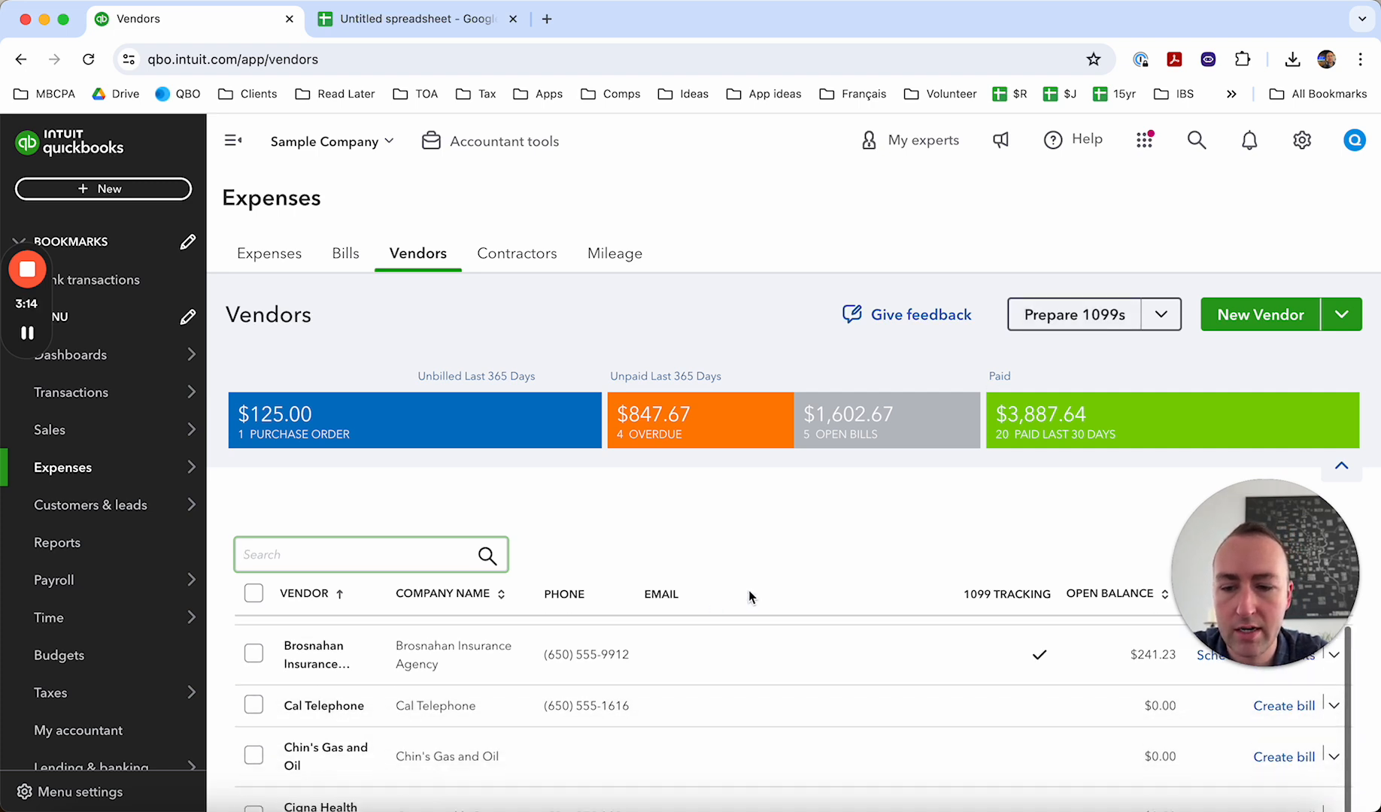
left_click(306, 654)
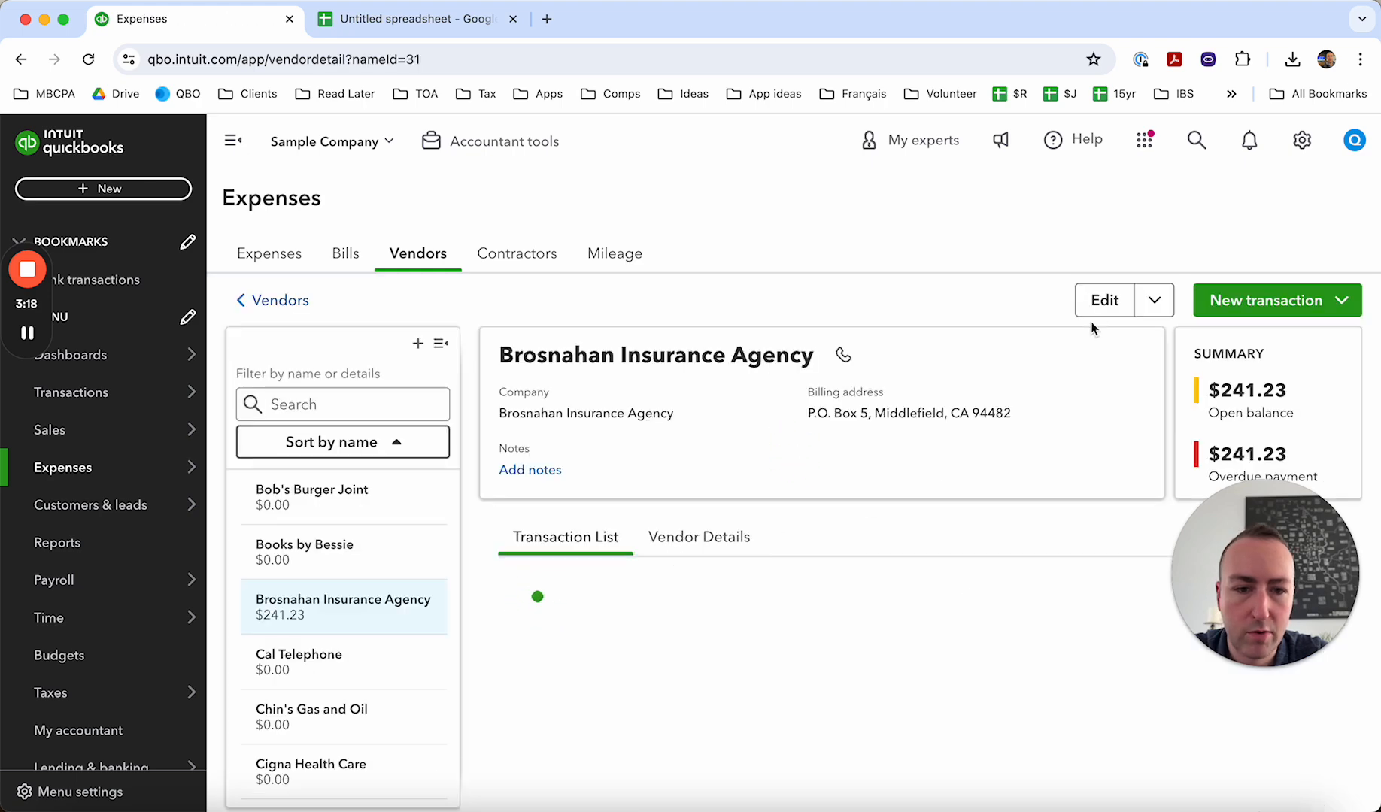
left_click(1102, 300)
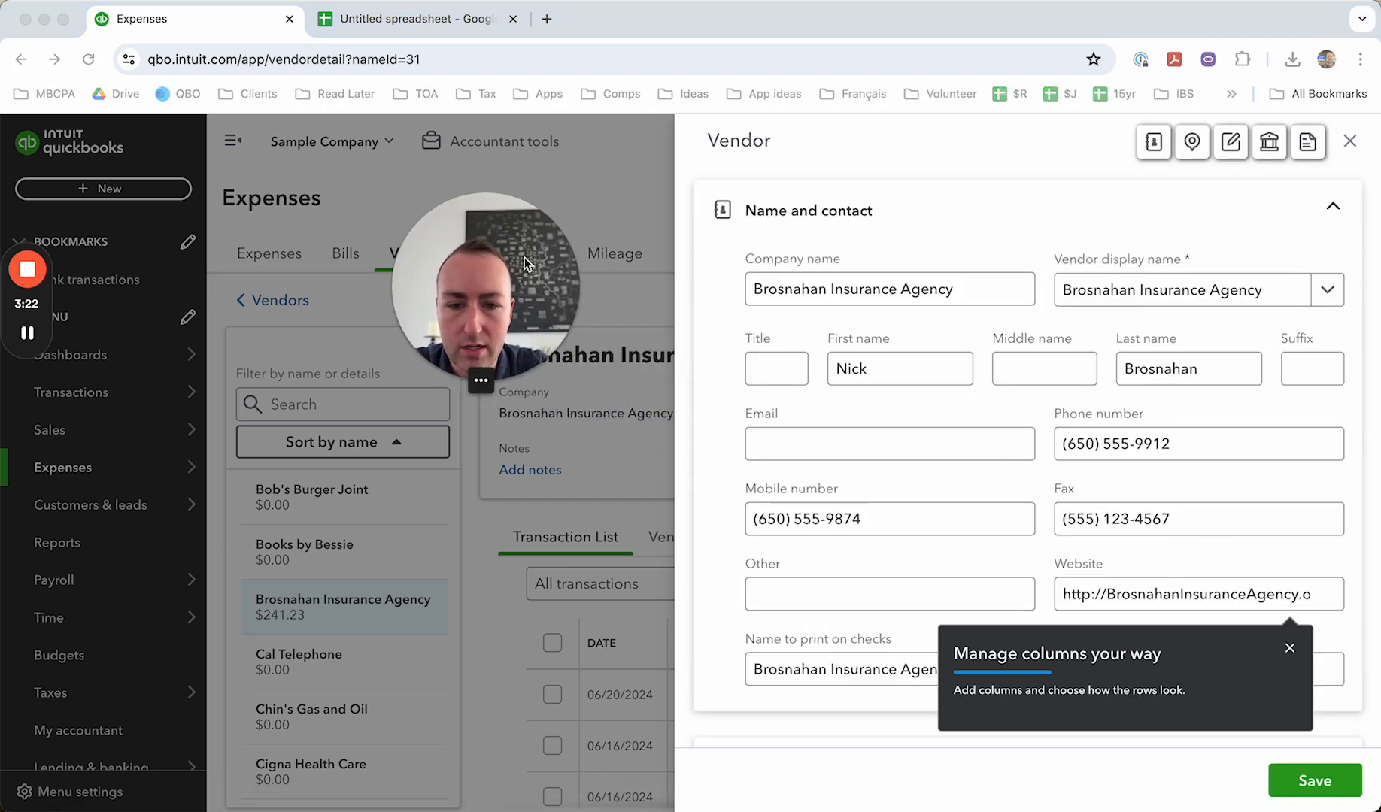
- Review the attachments, bank payment and 1099 tax sections of the Brosnahan Insurance Agency record and close it without saving
scroll(834, 461, "down", 8)
scroll(834, 459, "down", 5)
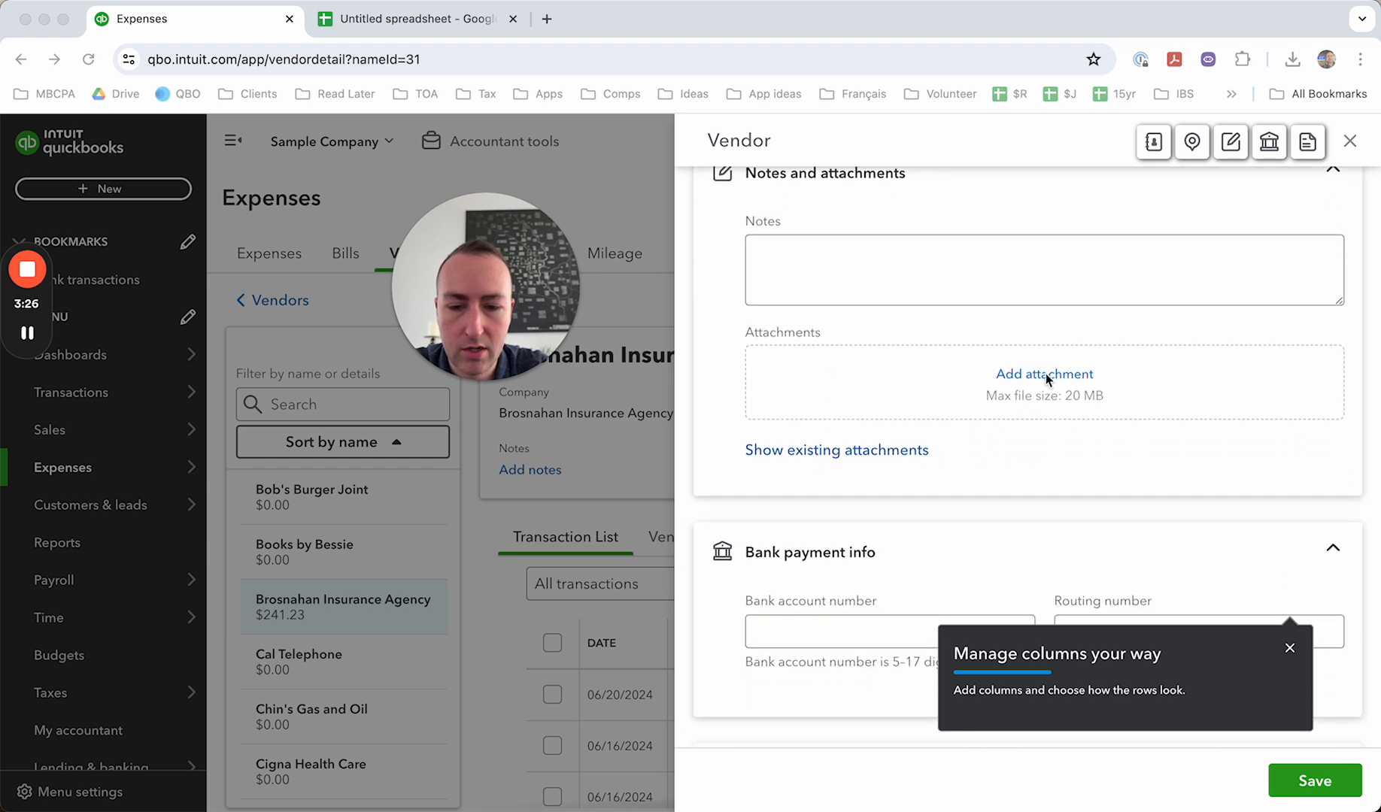
scroll(1046, 373, "down", 6)
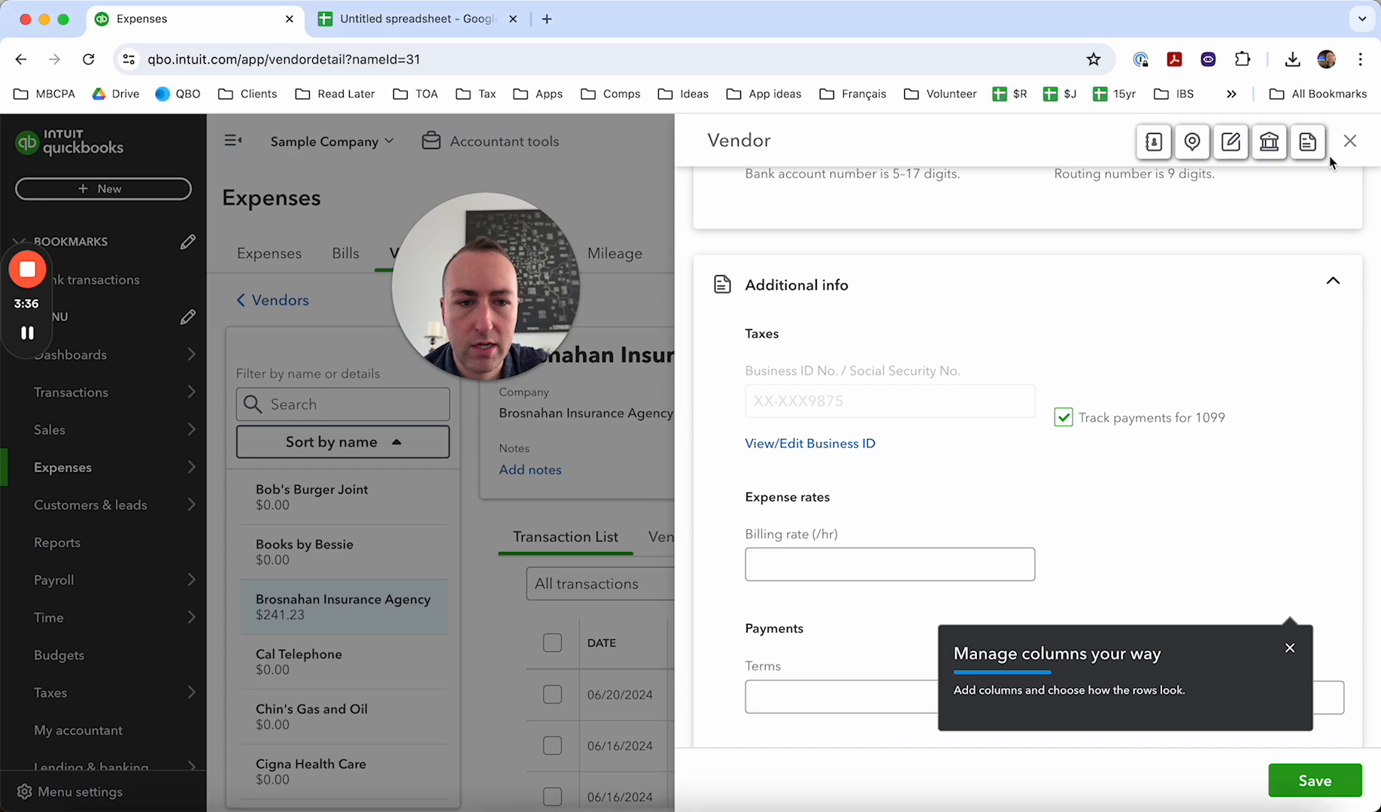
left_click(1350, 143)
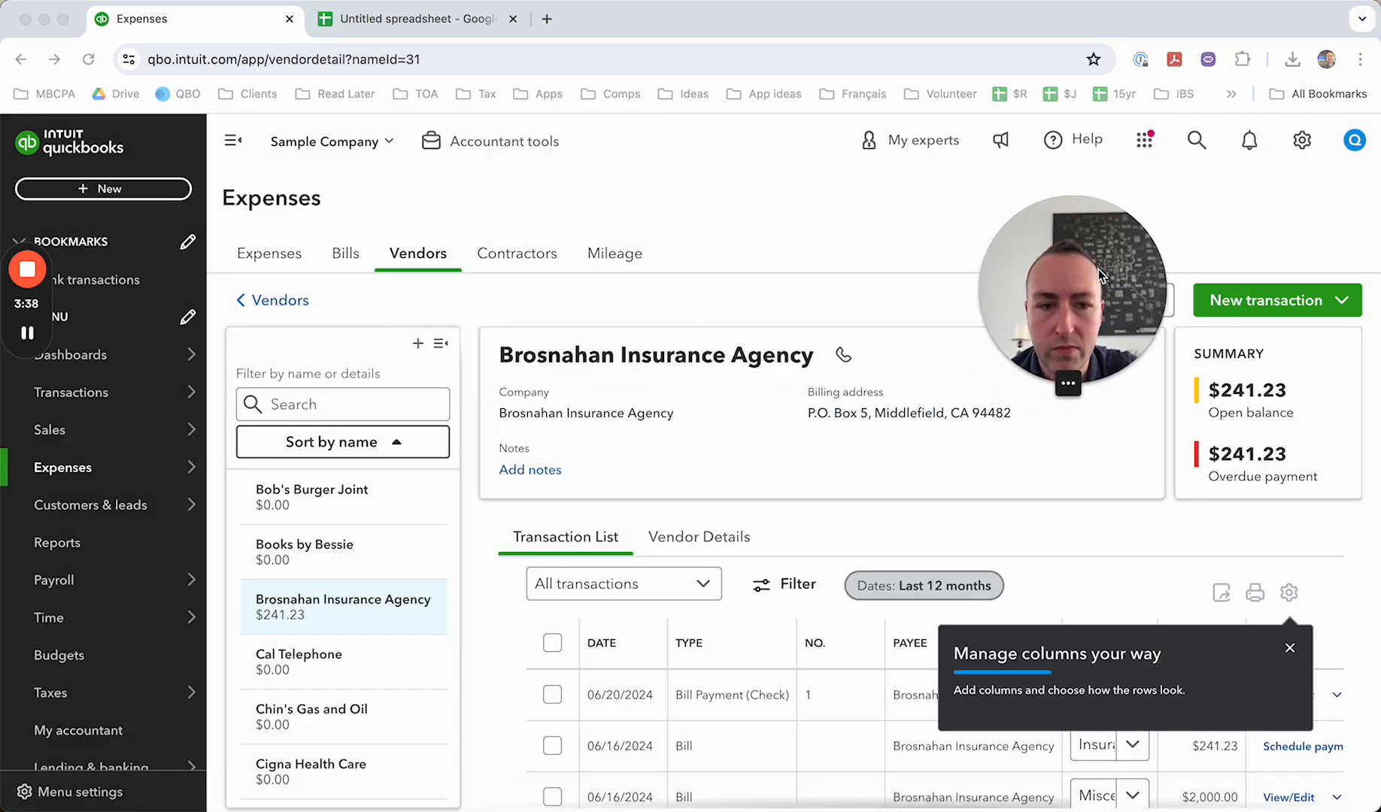
- Switch back to the Google Sheets vendor spreadsheet and reload the page to bring back its title bar
left_click(441, 23)
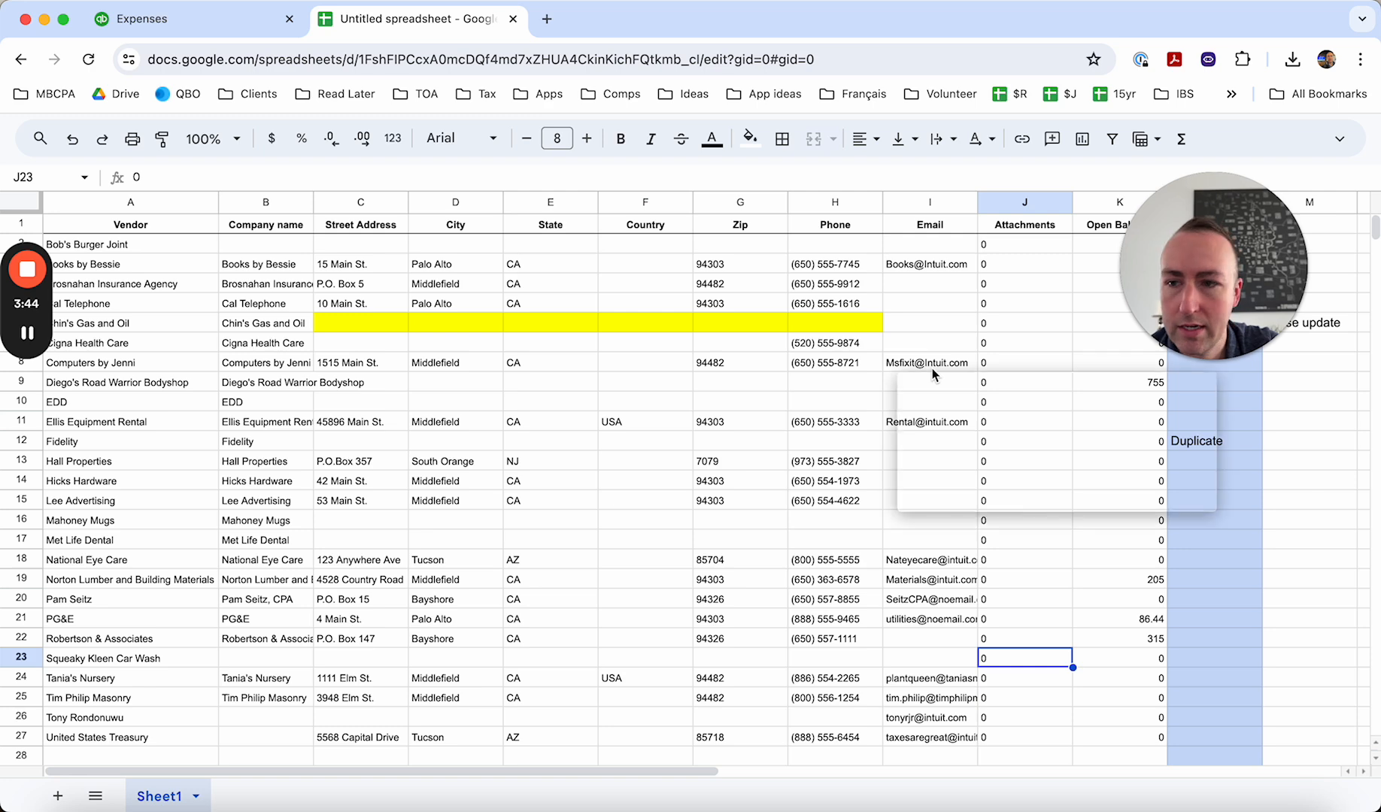
scroll(623, 271, "down", 3)
scroll(623, 271, "up", 3)
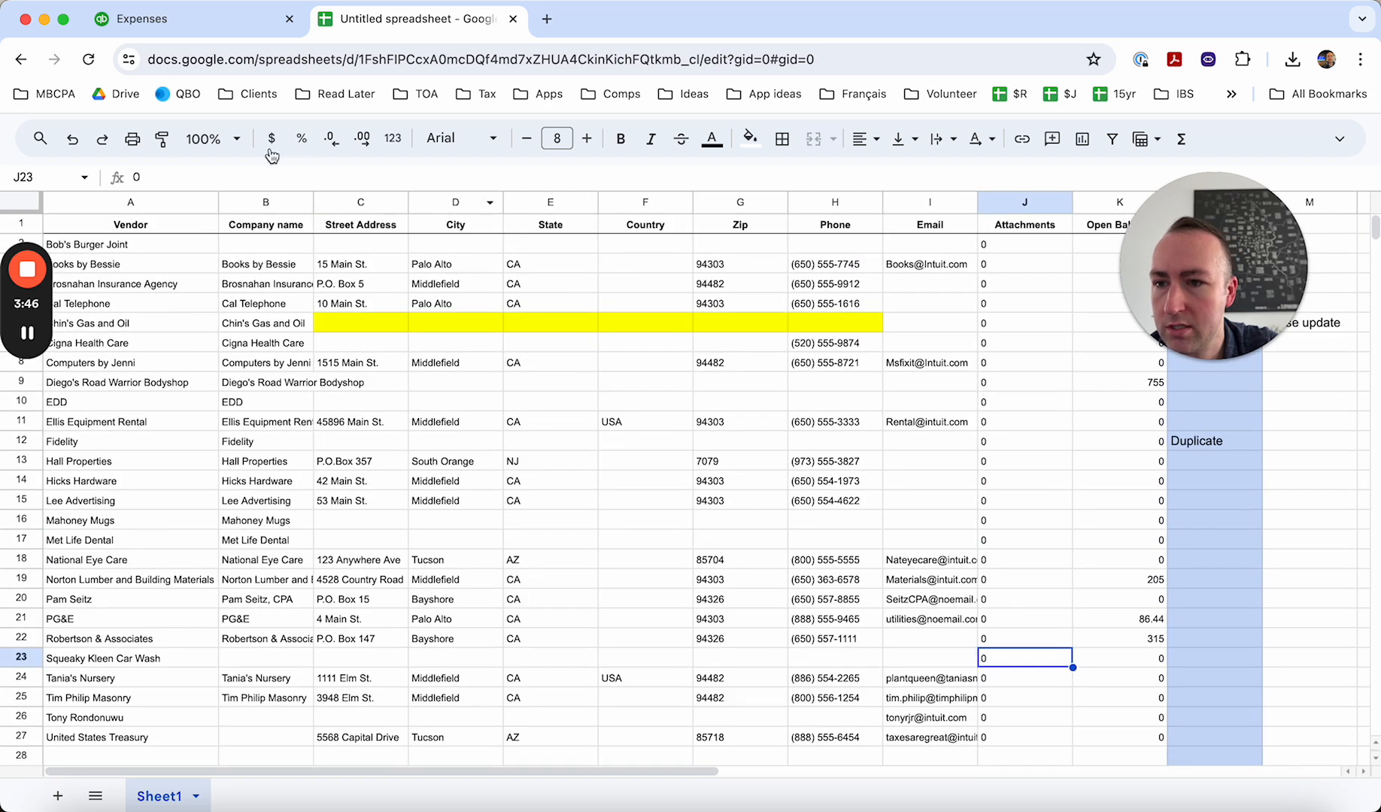
left_click(88, 62)
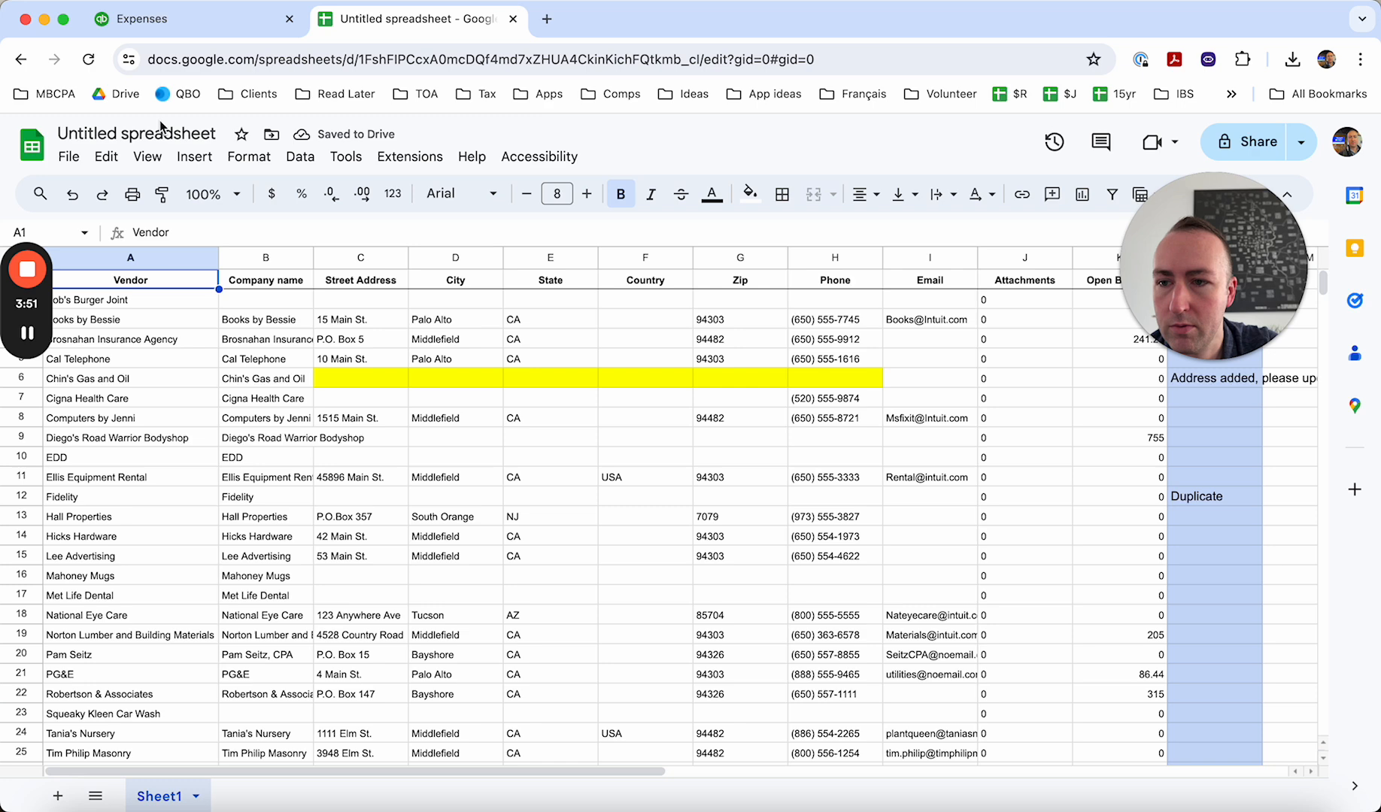
- Rename the untitled spreadsheet as "Vendor list for Craig Design"
left_click(160, 127)
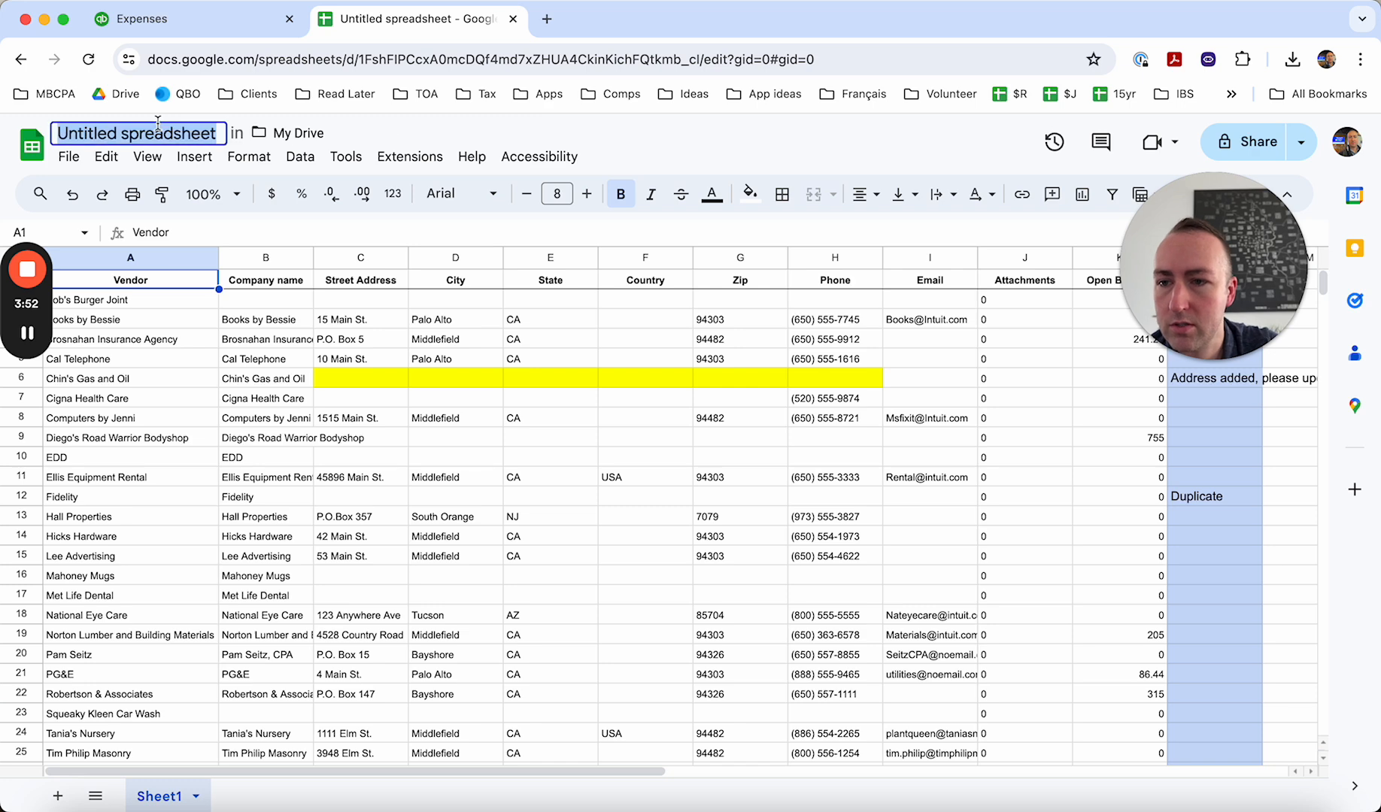
type("Vendor")
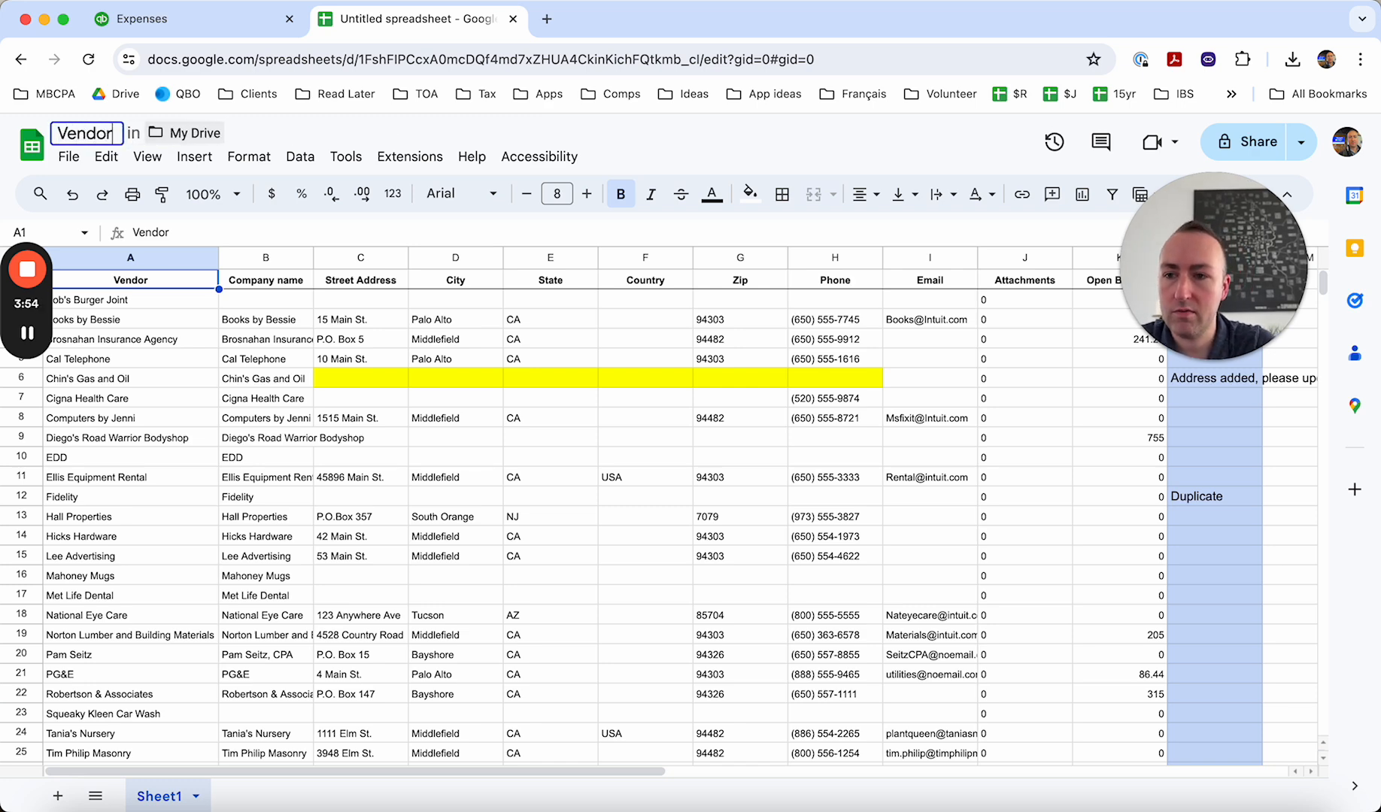
type(" list for Crai")
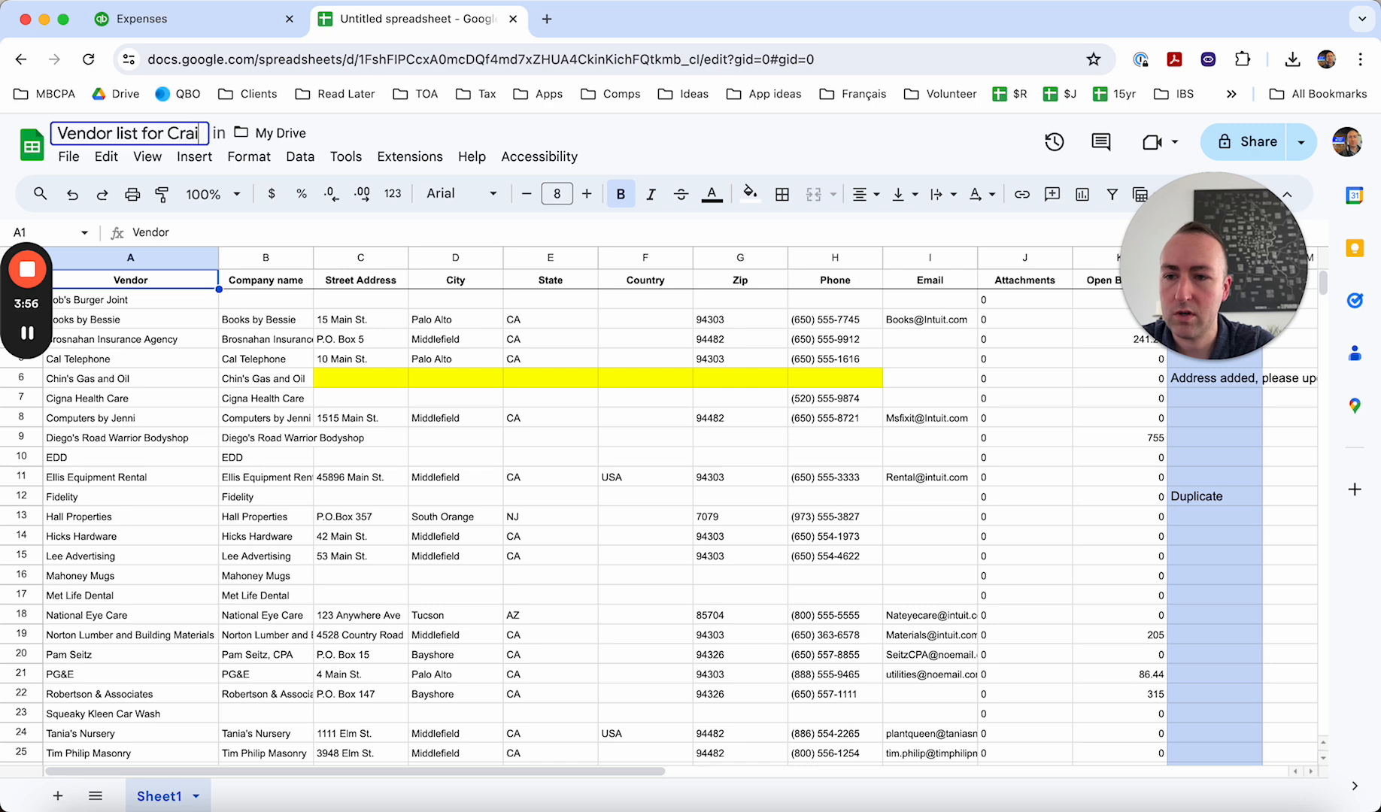
type("g Design")
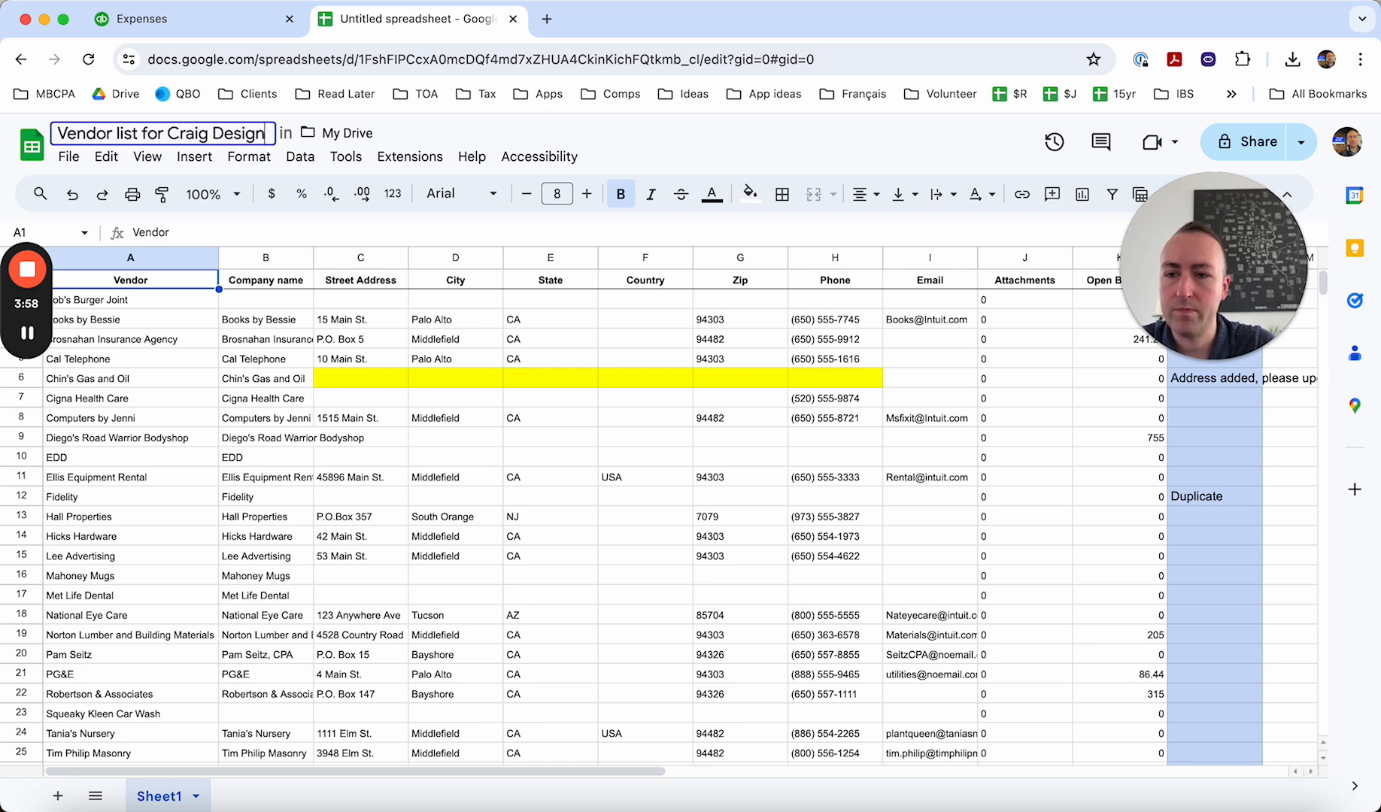
key("Return")
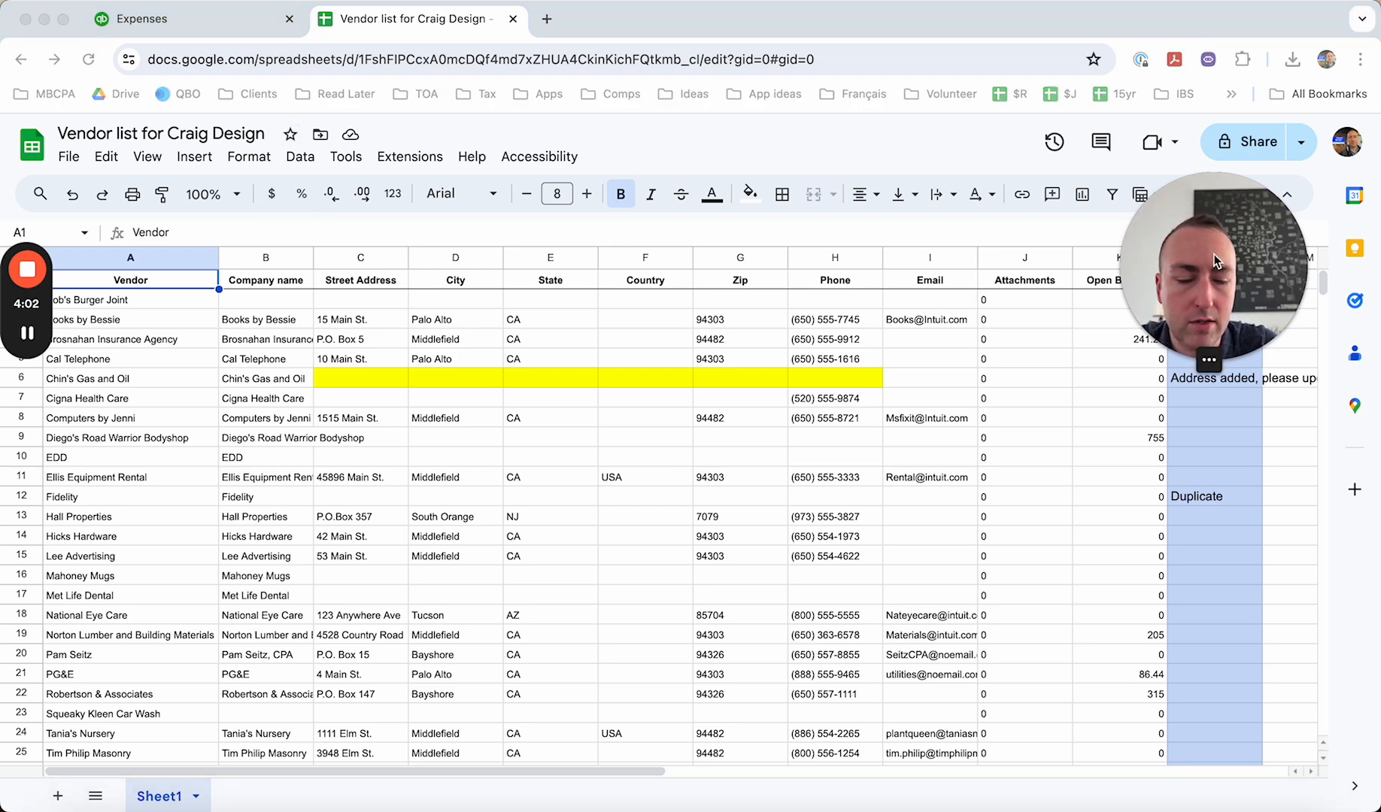
left_click_drag(1240, 278, 1200, 519)
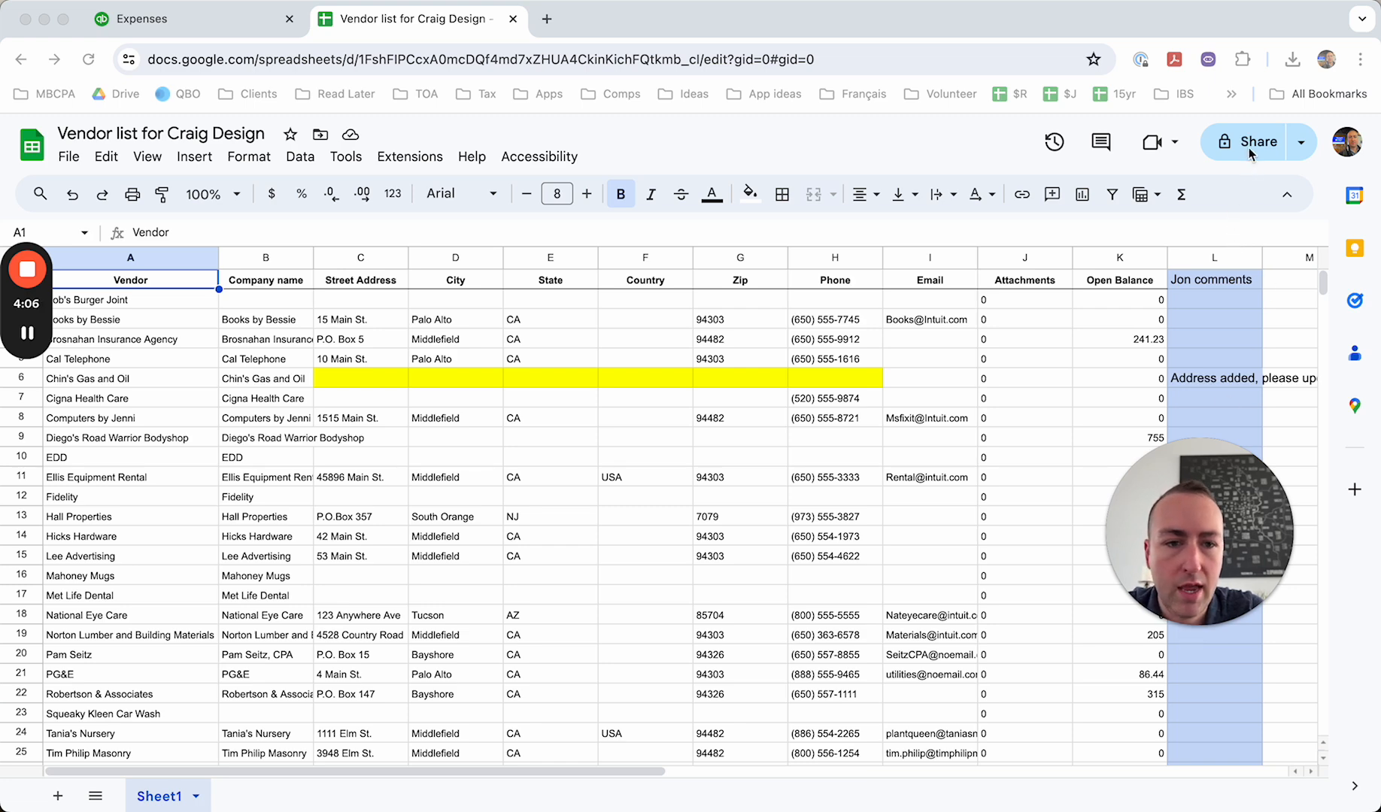
left_click(863, 134)
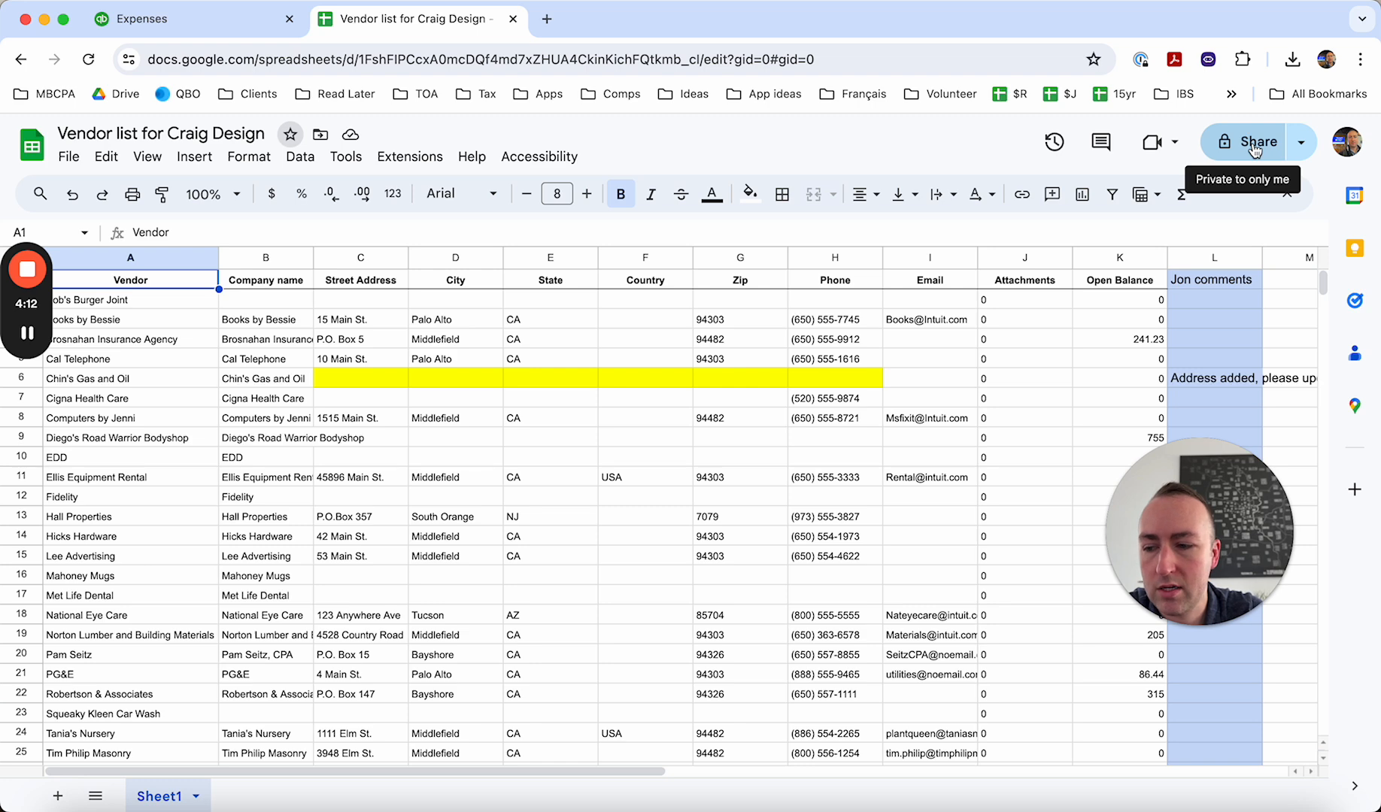
- Try entering the reviewer's e-mail address in the blank cell G30 below the vendor list, and discard the entry
scroll(802, 413, "down", 5)
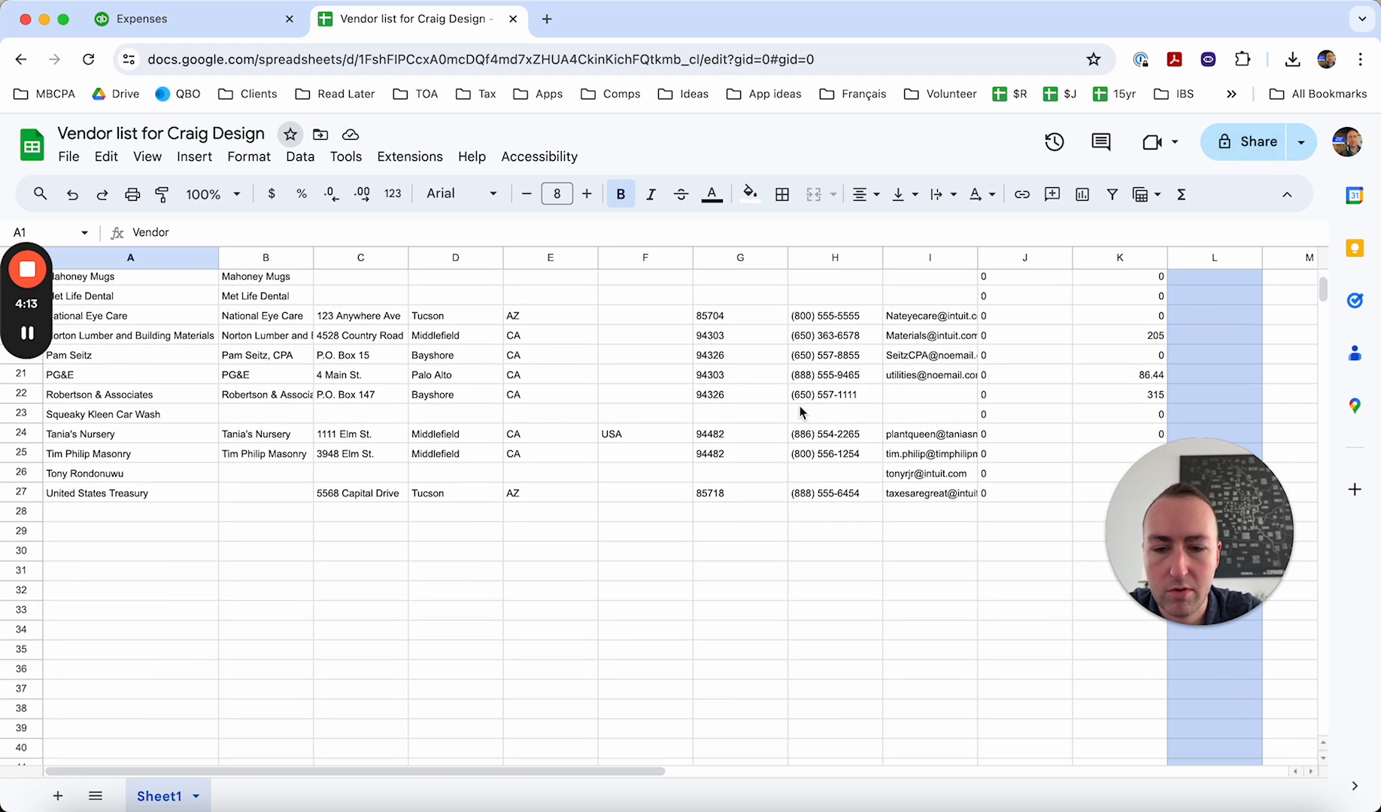
left_click(740, 551)
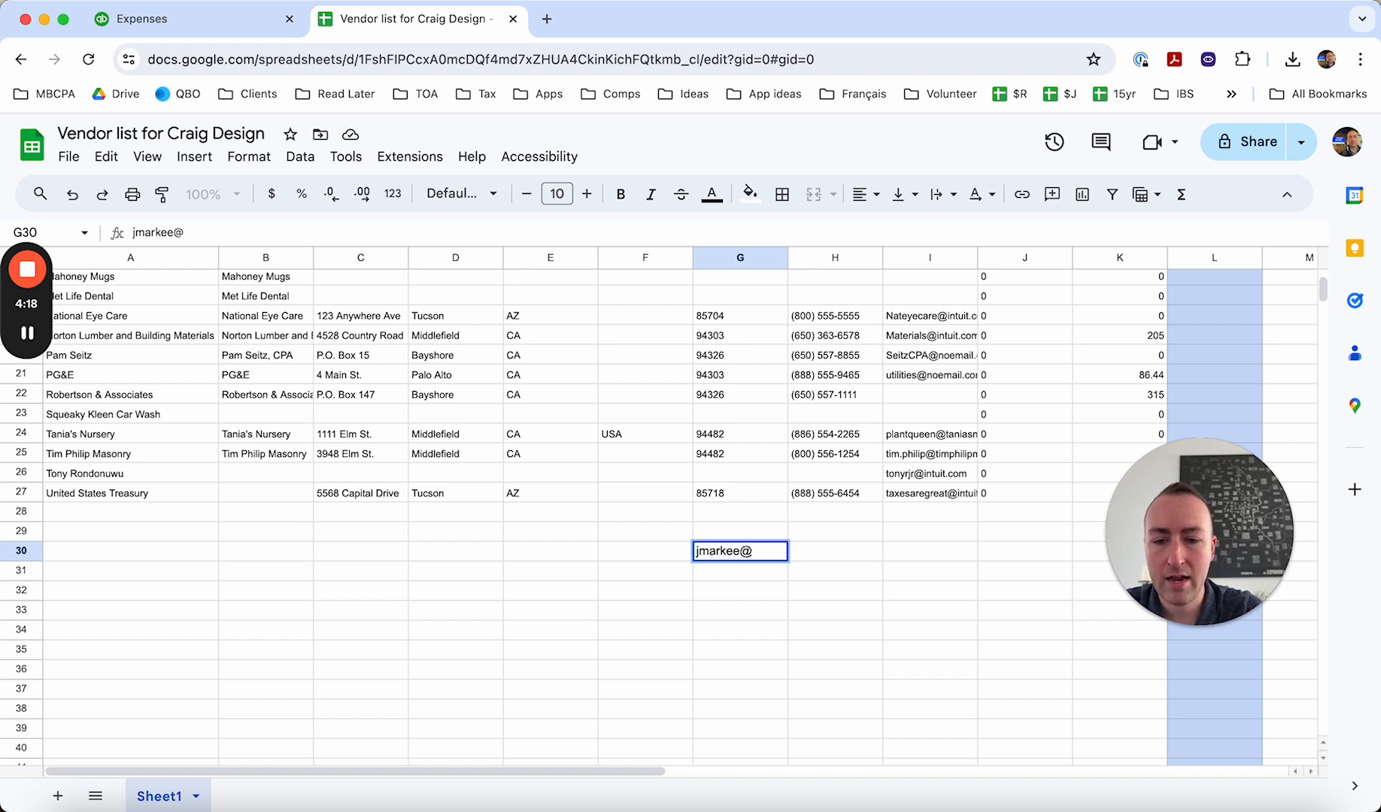
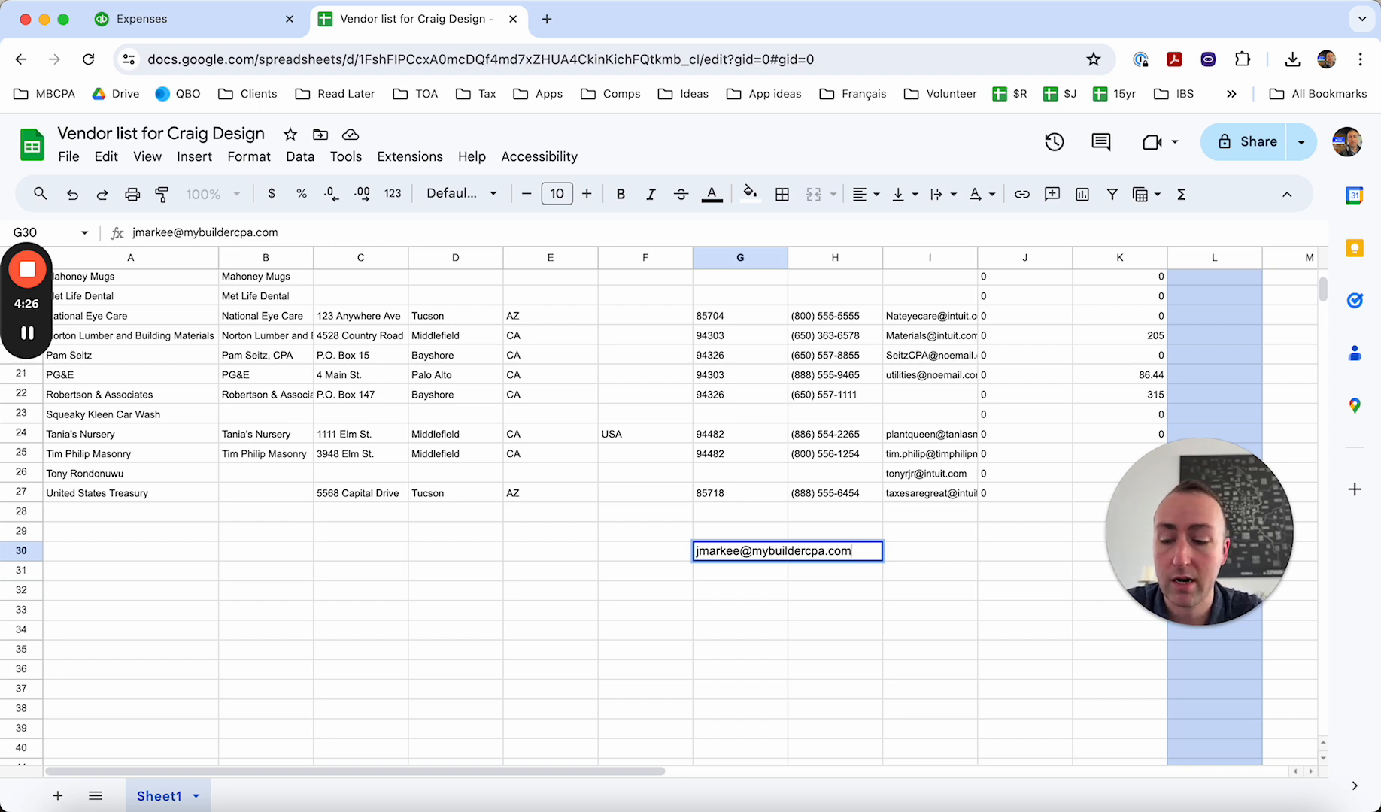
key("Escape")
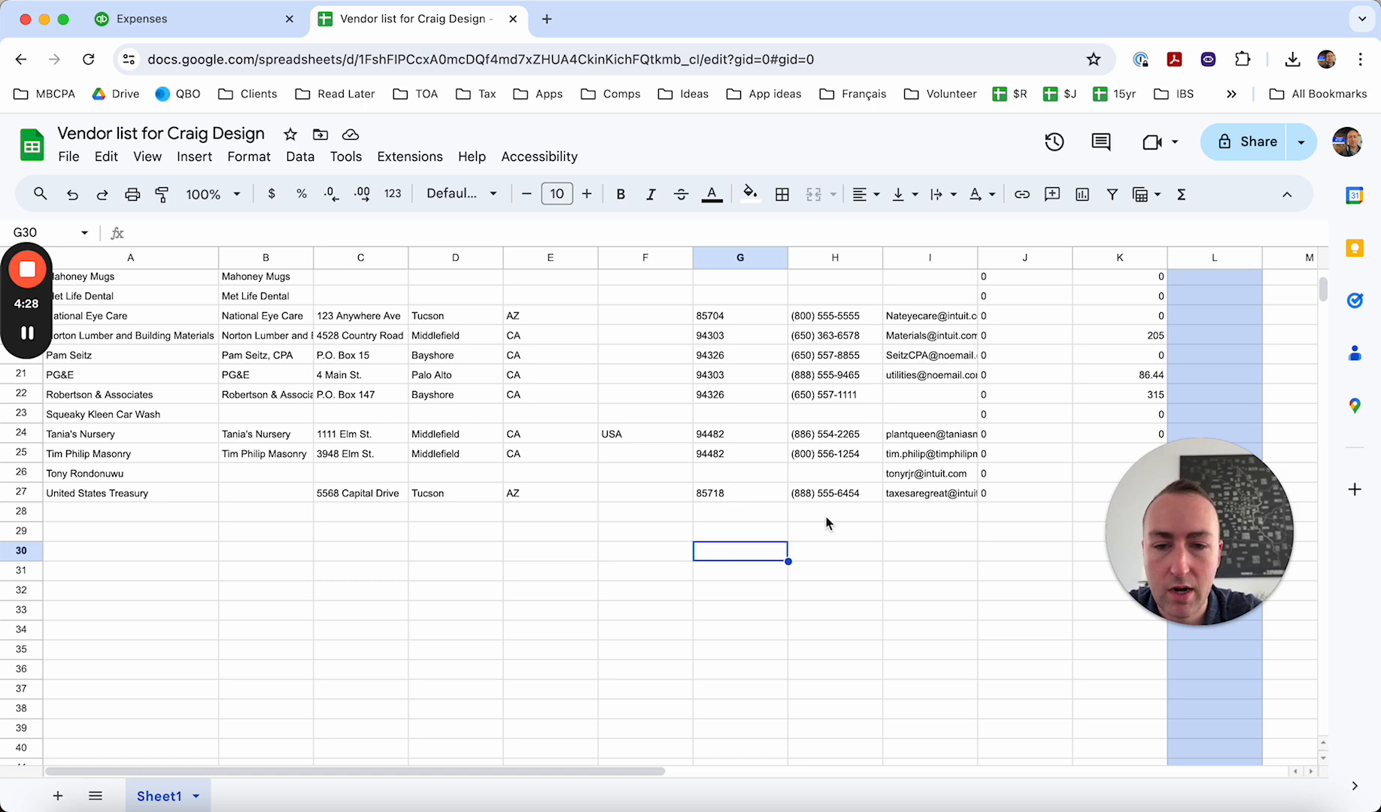
scroll(825, 517, "up", 5)
left_click(1184, 383)
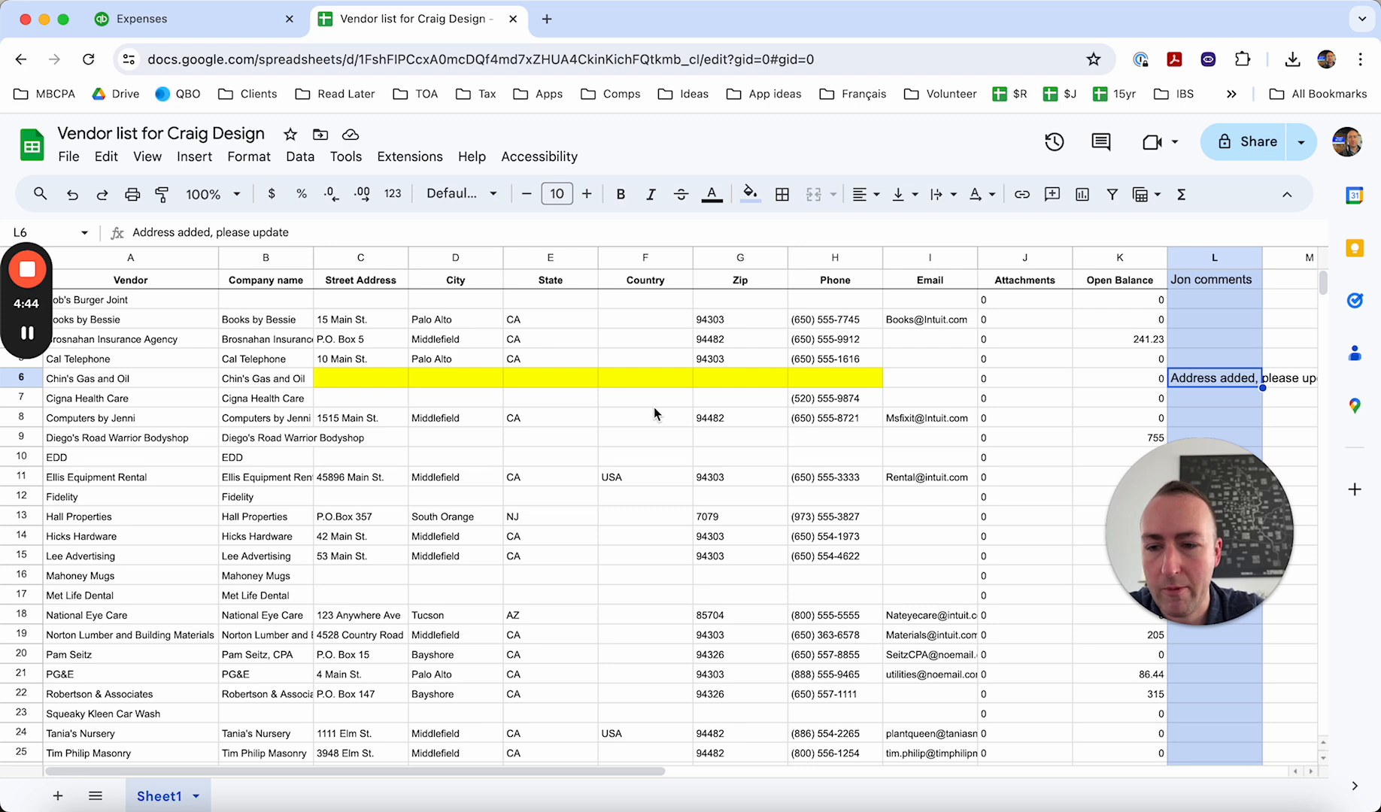
left_click(715, 442)
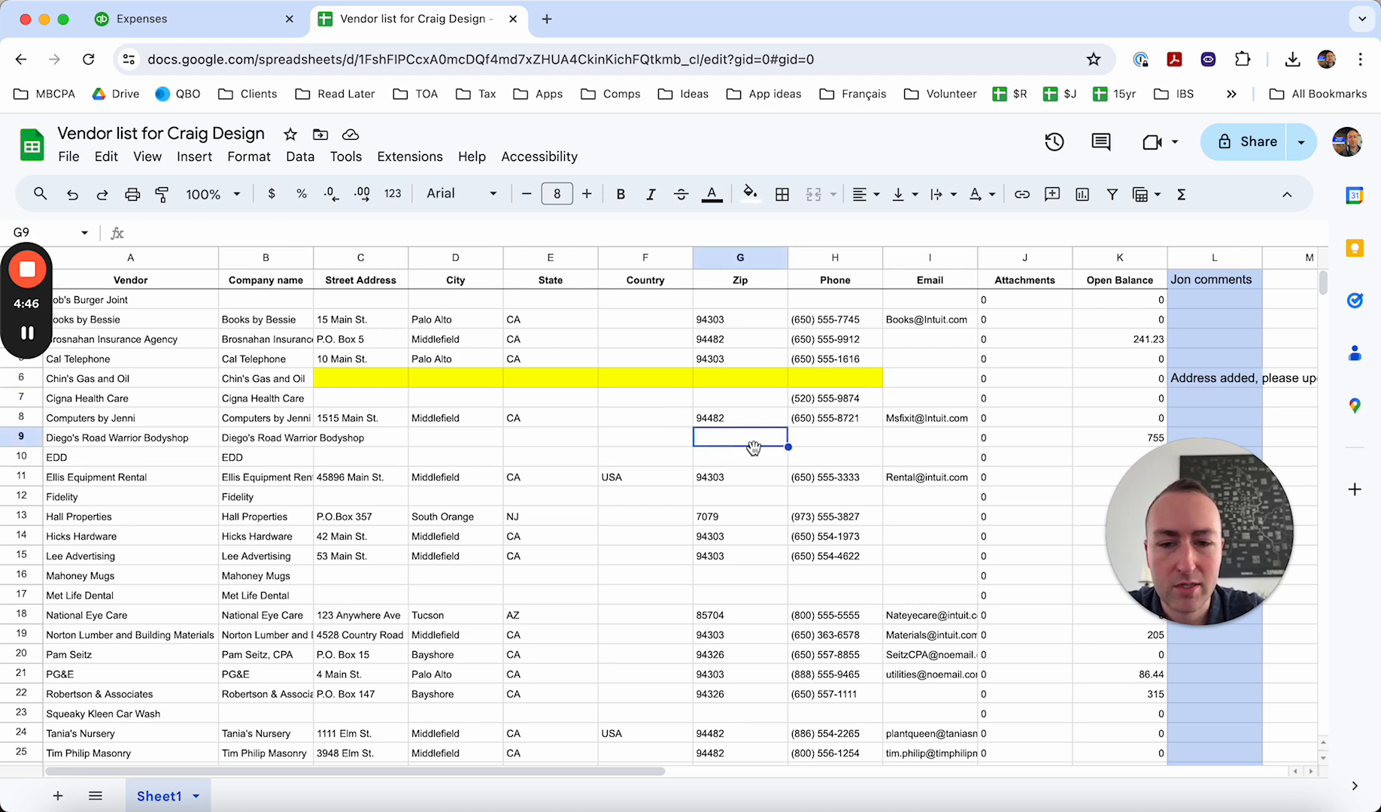